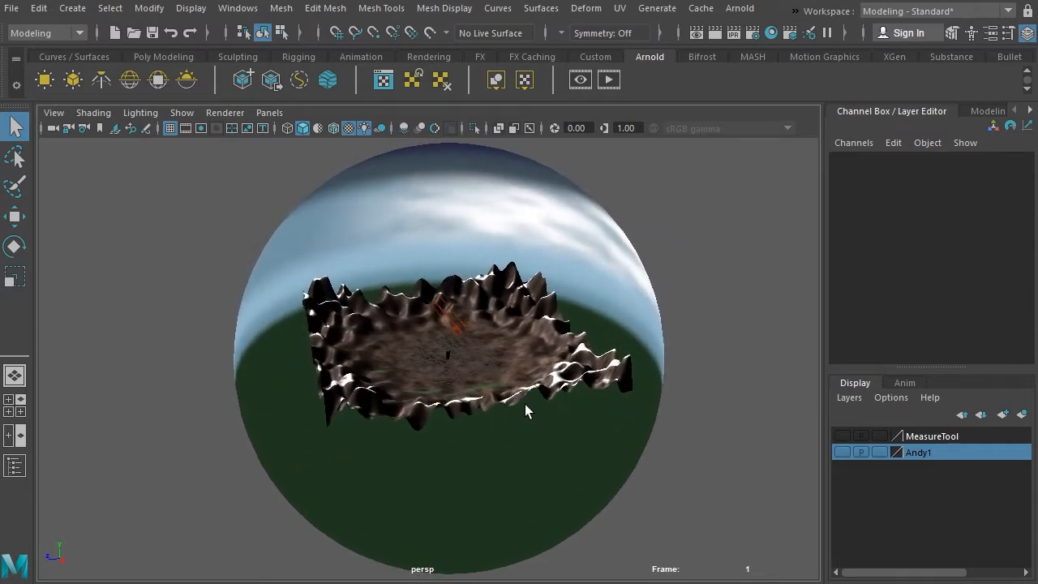
Step: Select the render camera on top of the castle tower and preview its view in Arnold RenderView, closing the preview
right_click_drag(551, 464, 807, 464, "alt")
middle_click_drag(636, 445, 310, 495, "alt")
right_click_drag(310, 495, 638, 498, "alt")
left_click_drag(460, 506, 596, 488, "alt")
right_click_drag(476, 486, 647, 440, "alt")
middle_click_drag(647, 440, 506, 531, "alt")
left_click_drag(506, 530, 553, 363, "alt")
left_click(571, 312)
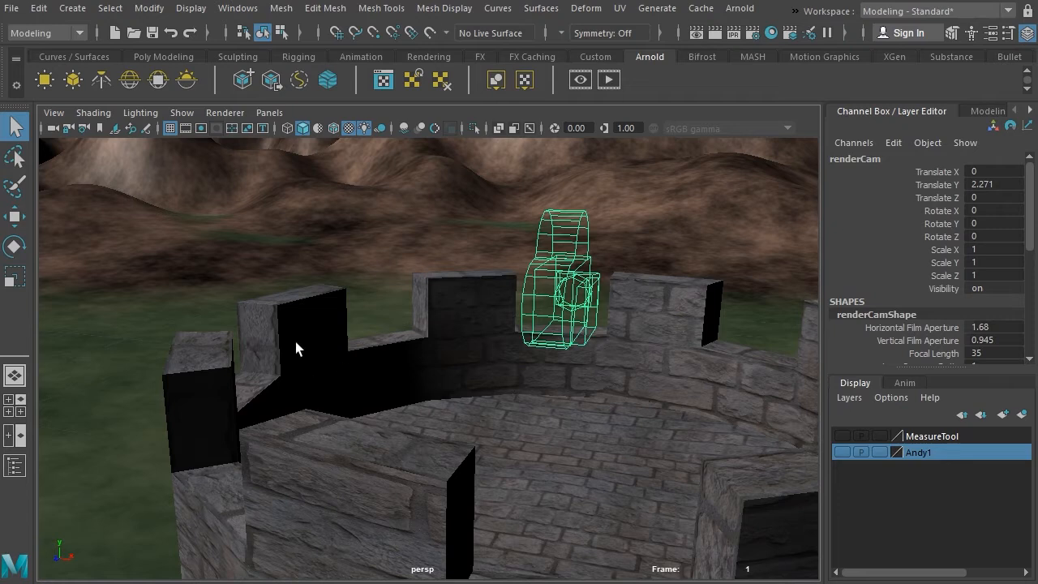
left_click(610, 79)
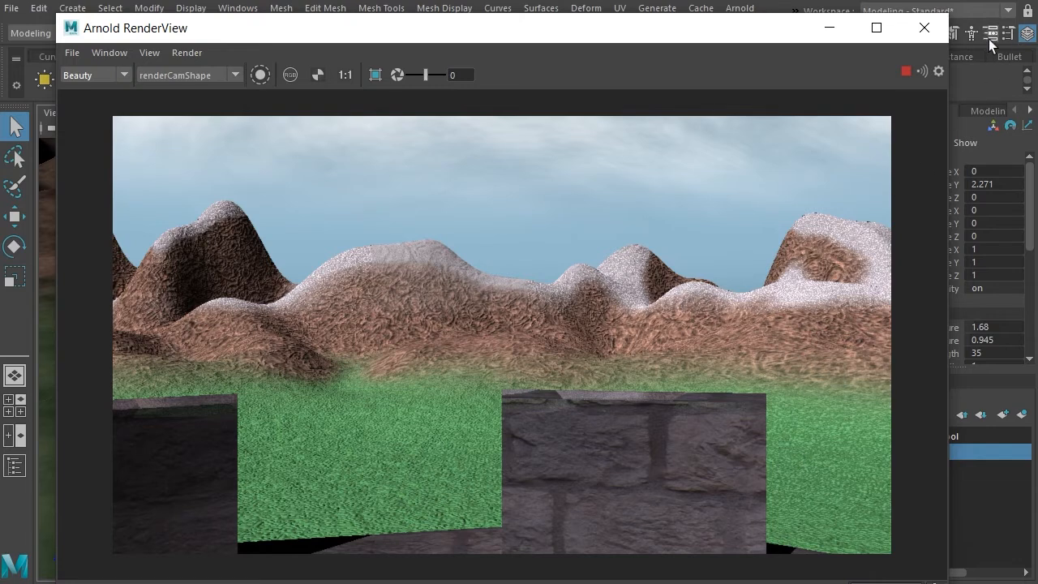
left_click(923, 28)
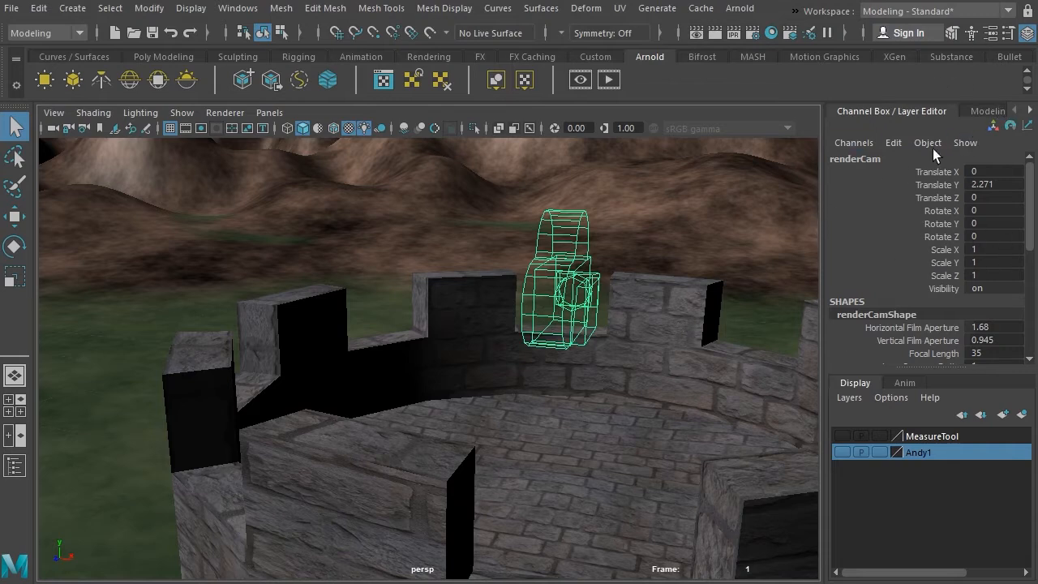
Step: Change the render camera's Arnold camera type to vr_camera
left_click(992, 33)
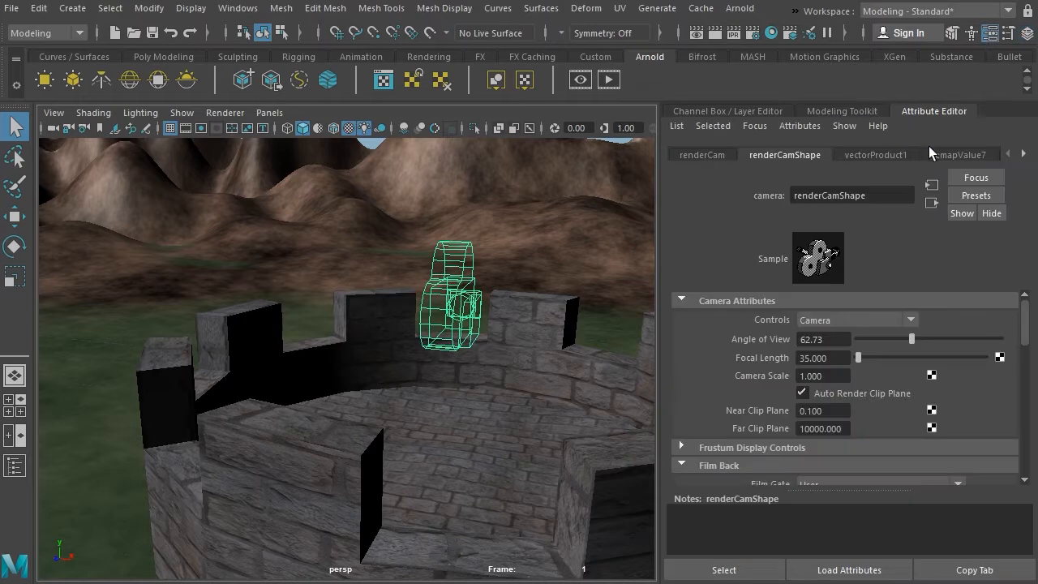
left_click_drag(1027, 337, 1030, 462)
left_click(681, 421)
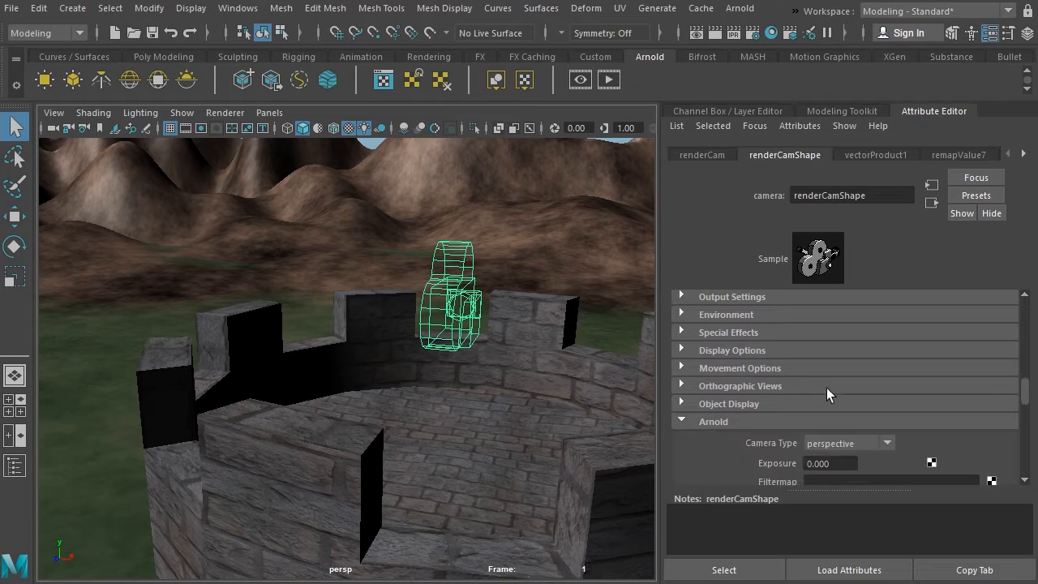
scroll(1028, 392, "down", 3)
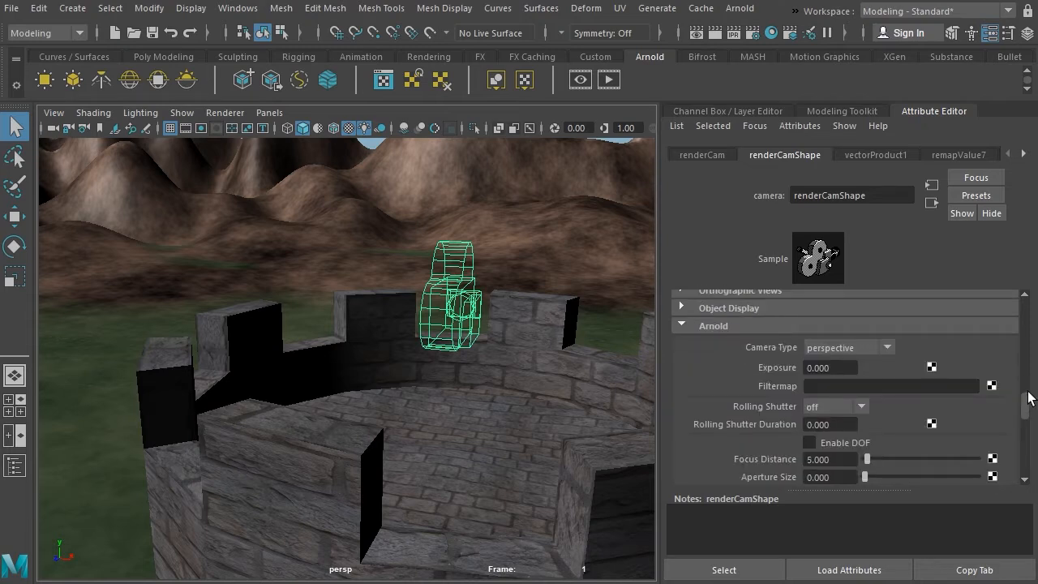
left_click(886, 347)
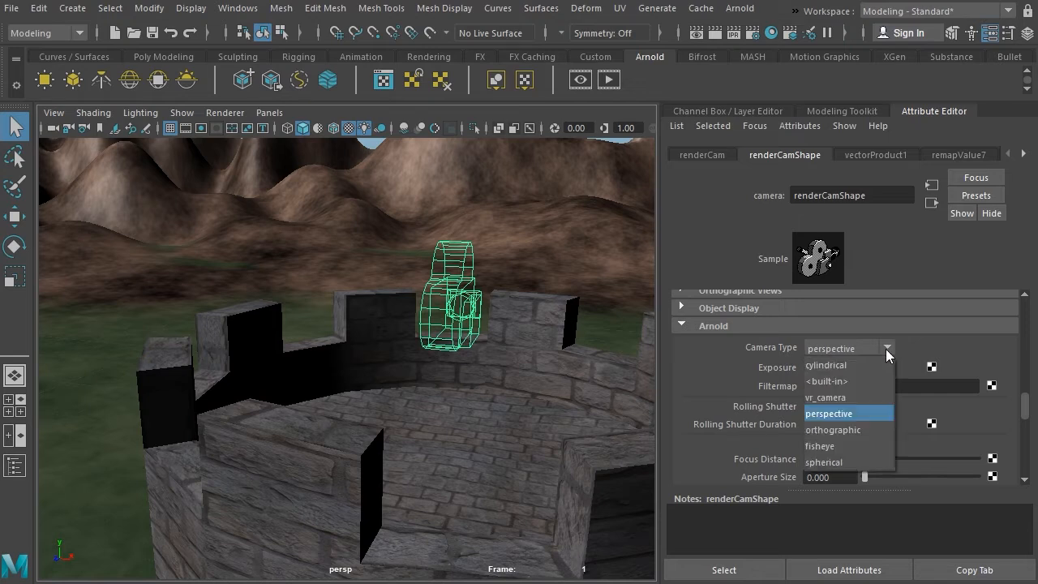
left_click(857, 397)
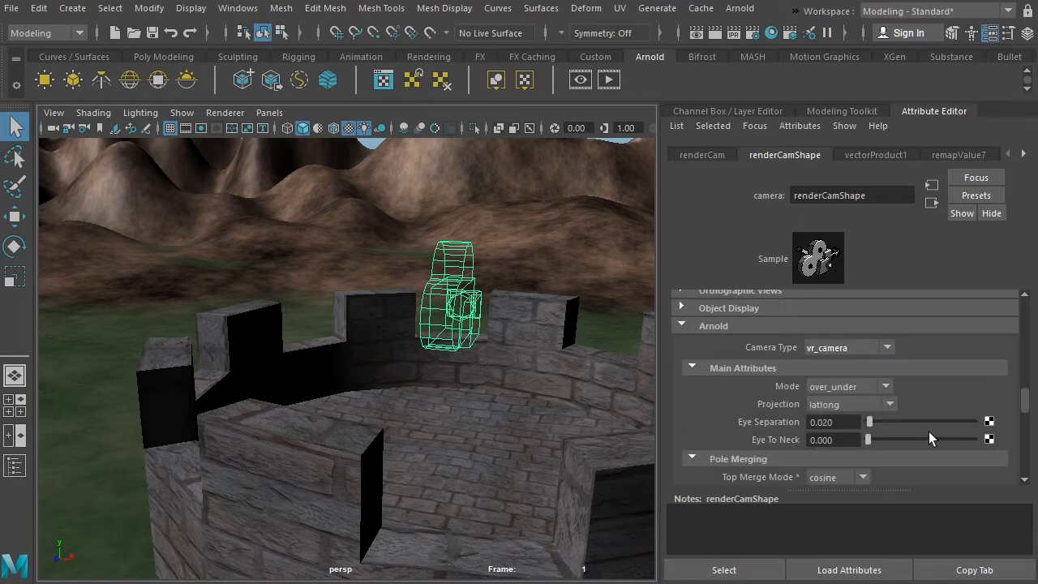
scroll(1021, 396, "down", 3)
scroll(1021, 396, "up", 3)
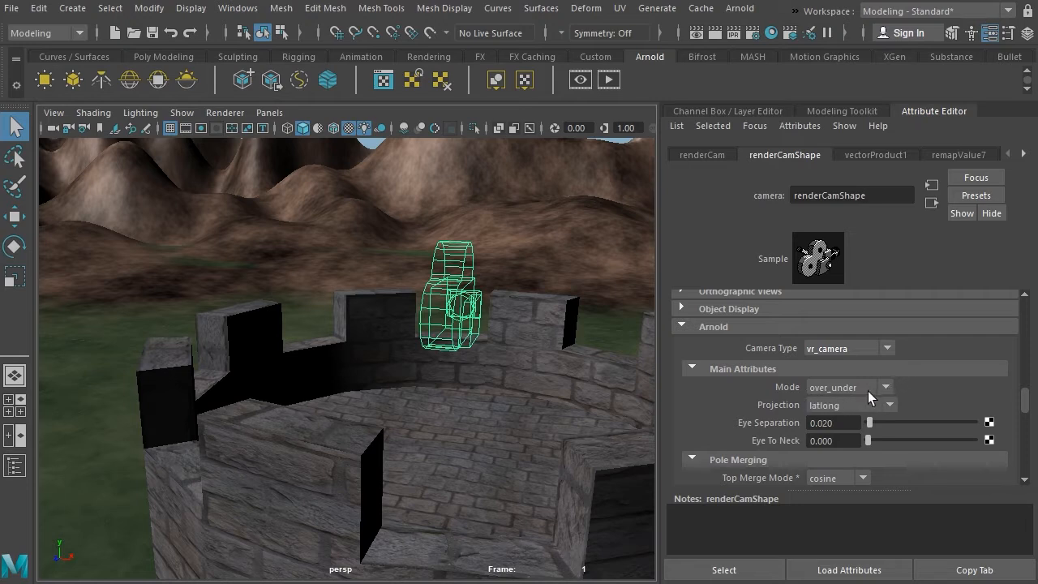
Step: Render a preview through the VR camera and narrow the render window to uncover the camera's mode and projection settings
left_click(605, 81)
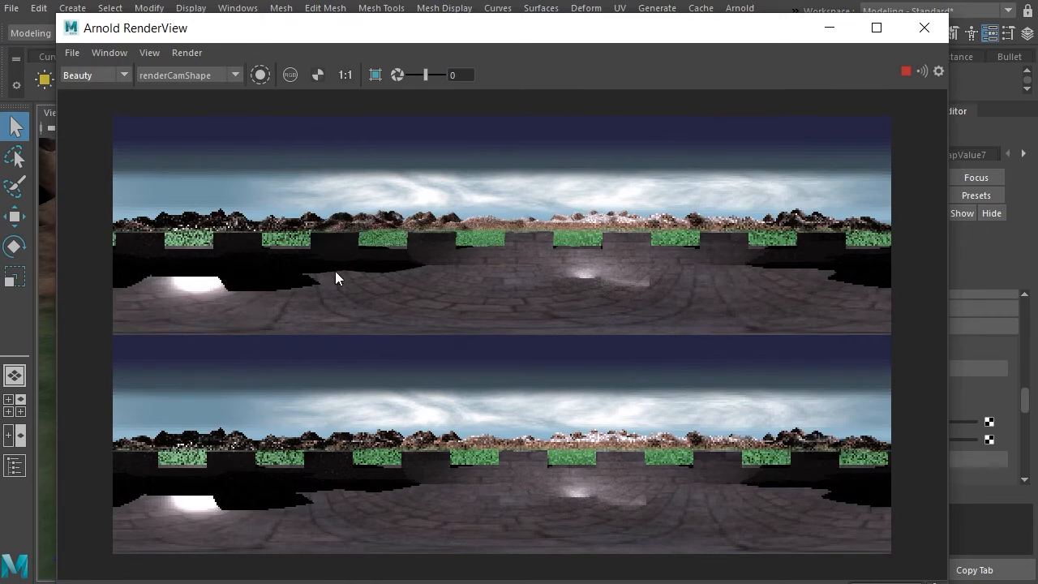
left_click_drag(638, 38, 593, 40)
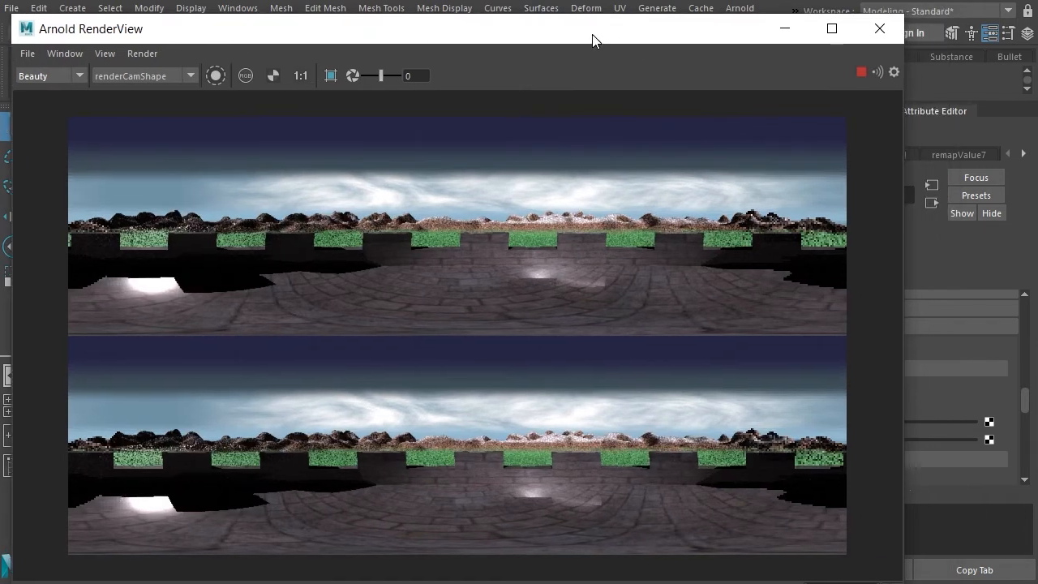
left_click_drag(906, 308, 819, 311)
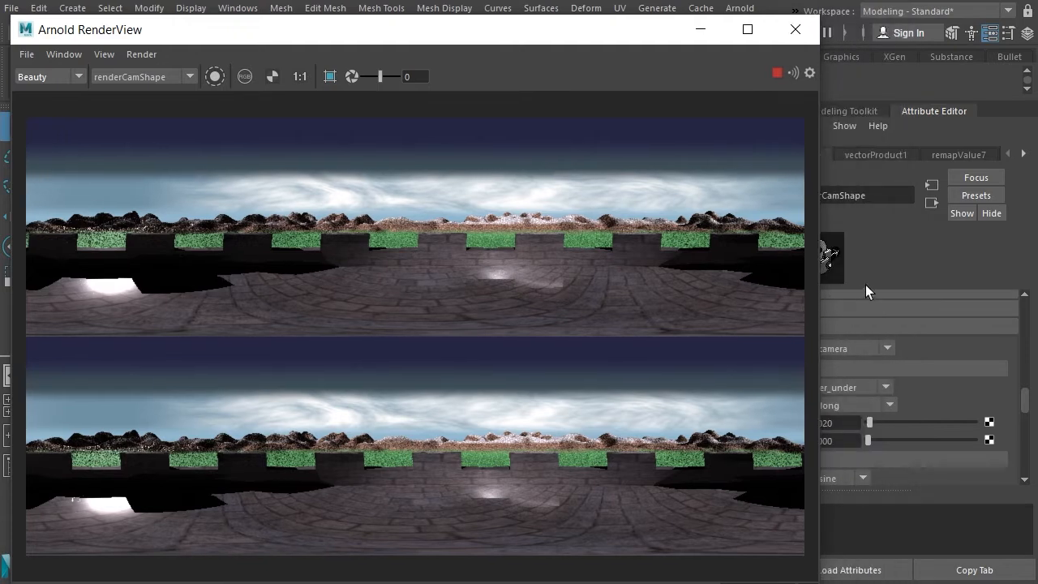
Step: Try the side_by_side mode on the VR camera, return it to over_under, and check the available projection and mode options
left_click(885, 386)
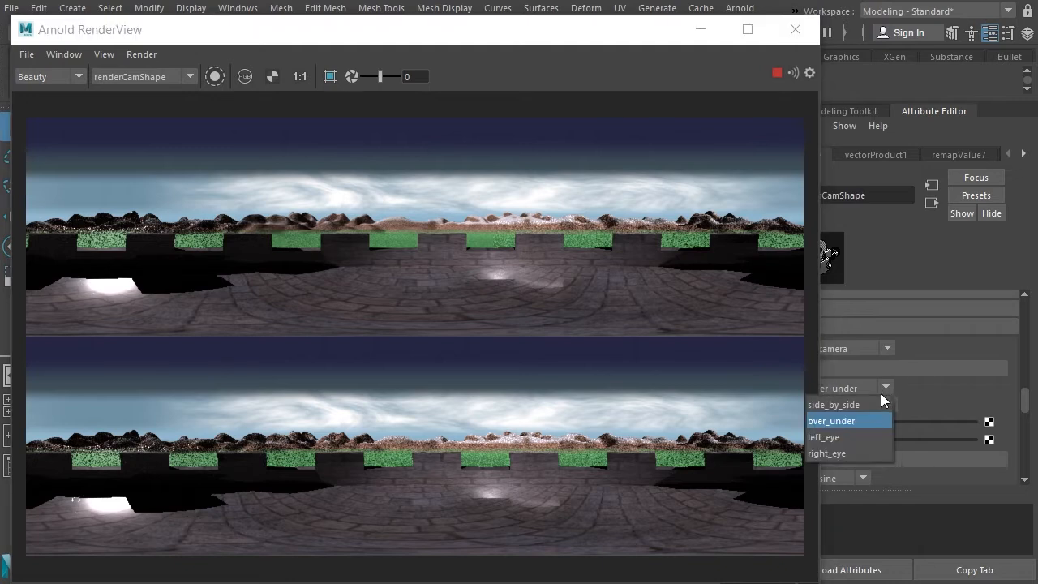
left_click(851, 404)
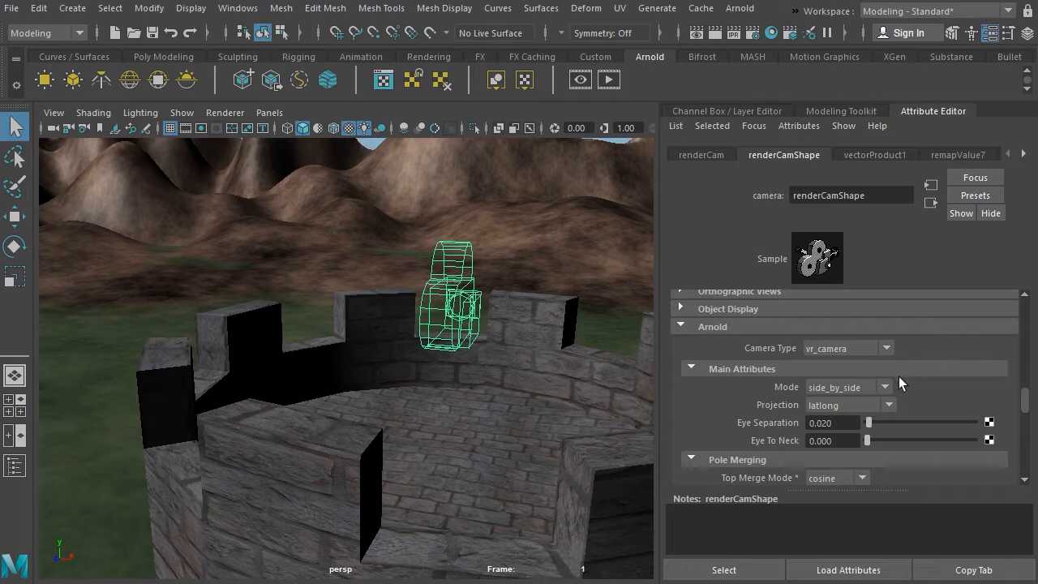
left_click(885, 385)
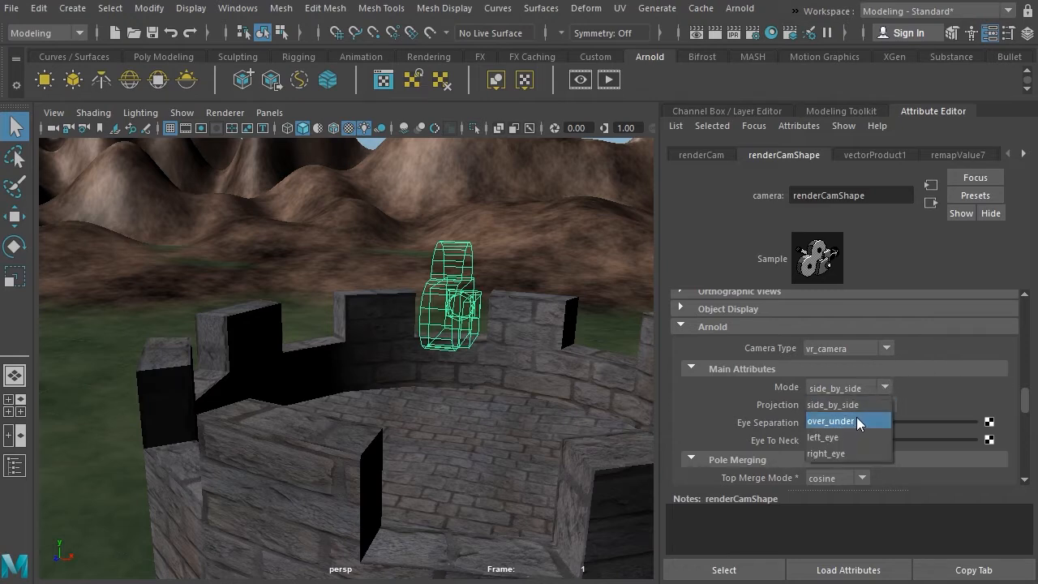
left_click(855, 417)
left_click(888, 405)
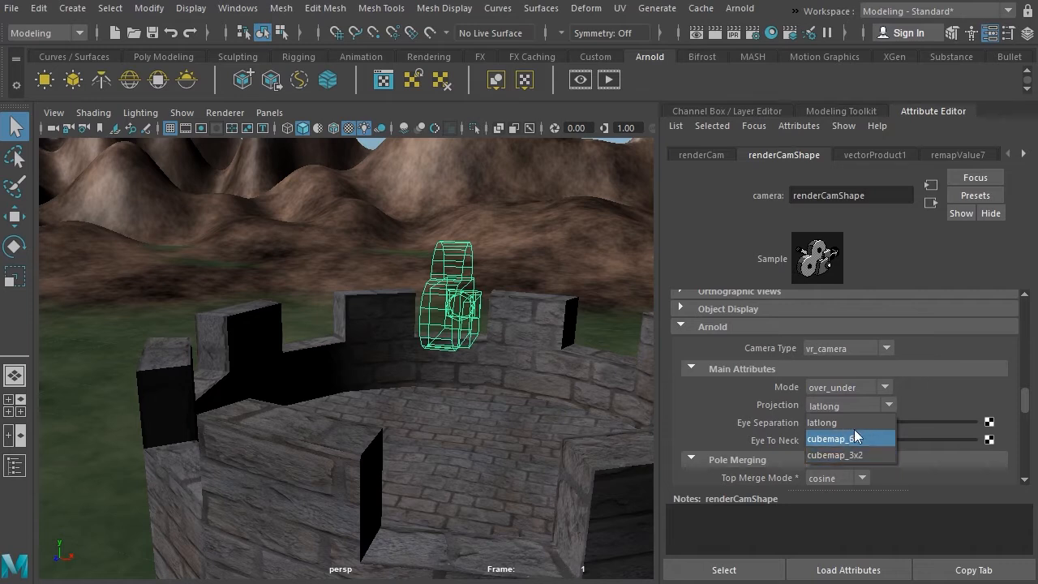
left_click(952, 384)
left_click(886, 386)
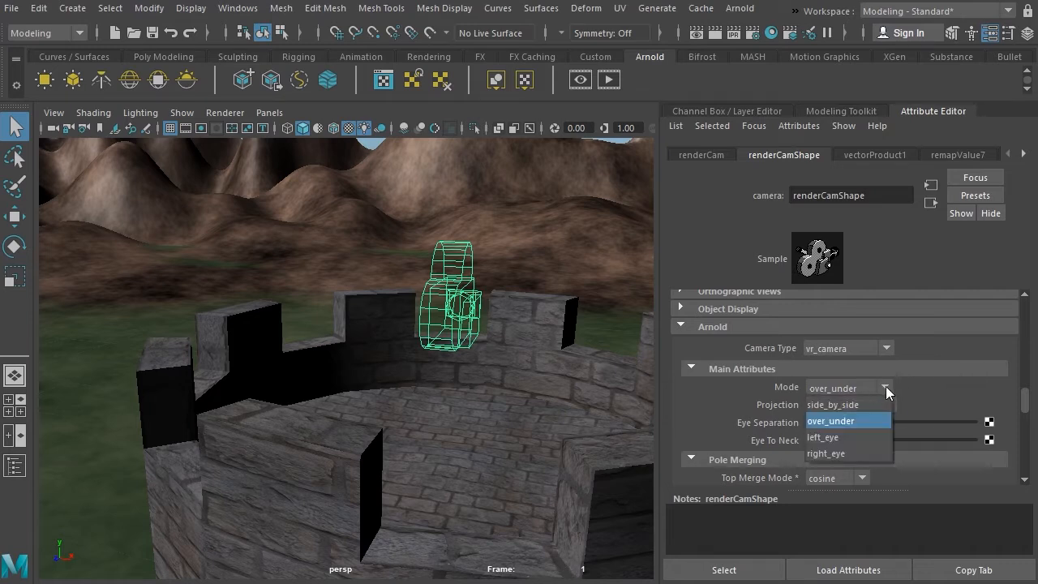
left_click(952, 384)
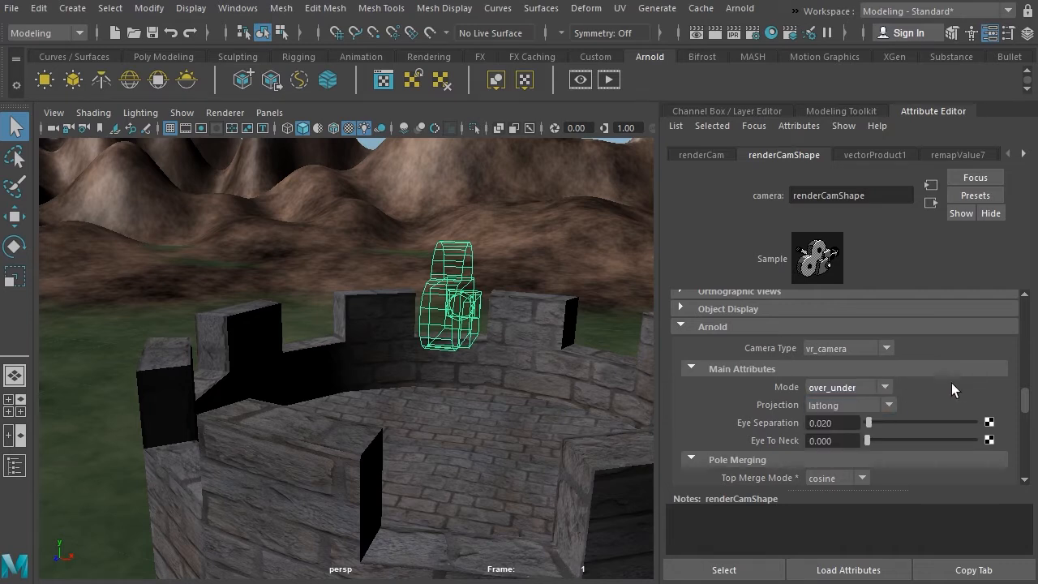
Step: Try the cubemap_6x1 projection on the VR camera and preview the render, closing the preview
left_click(889, 403)
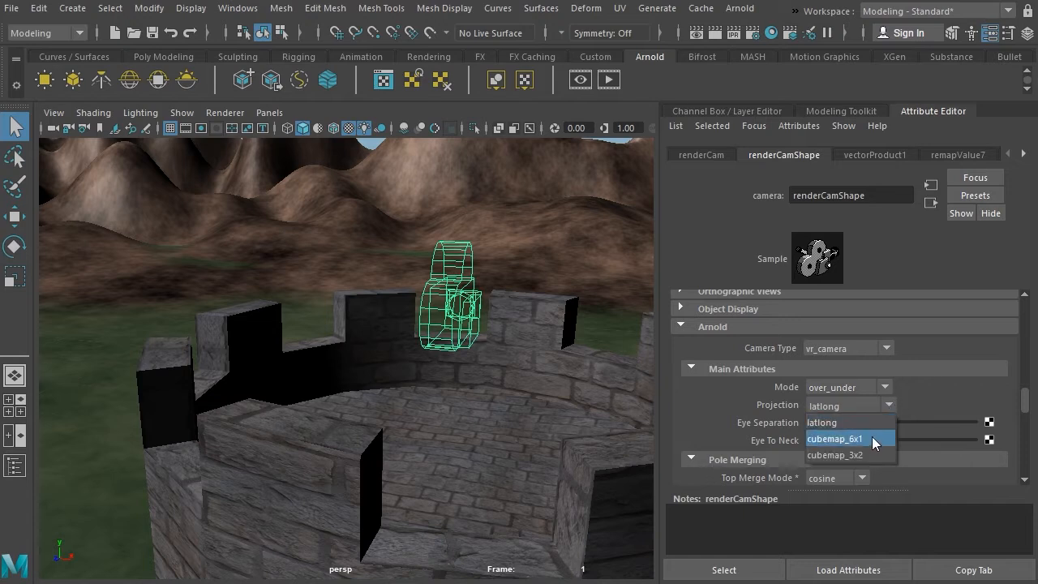
left_click(867, 437)
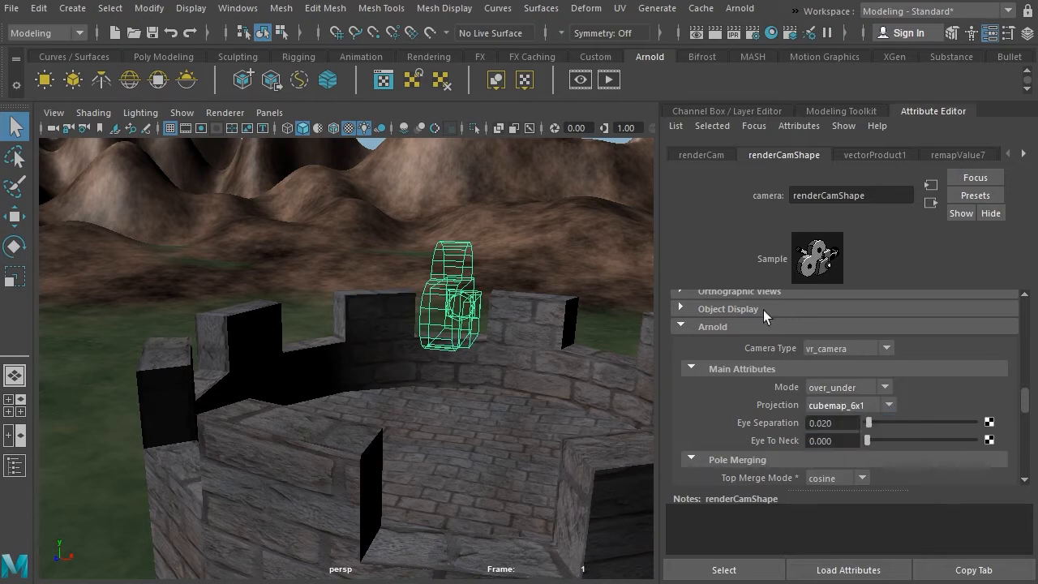
left_click(616, 78)
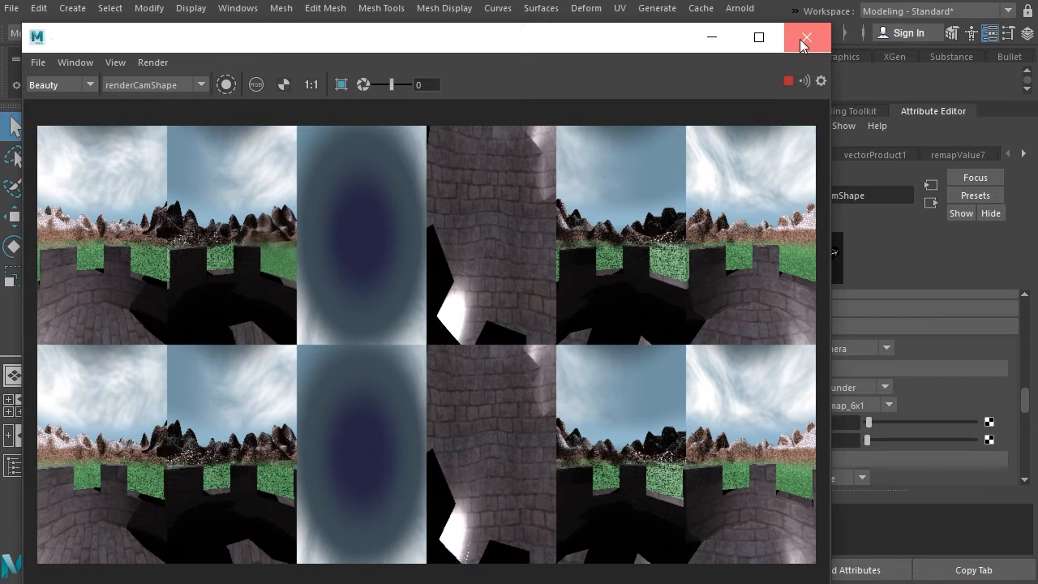
left_click(806, 37)
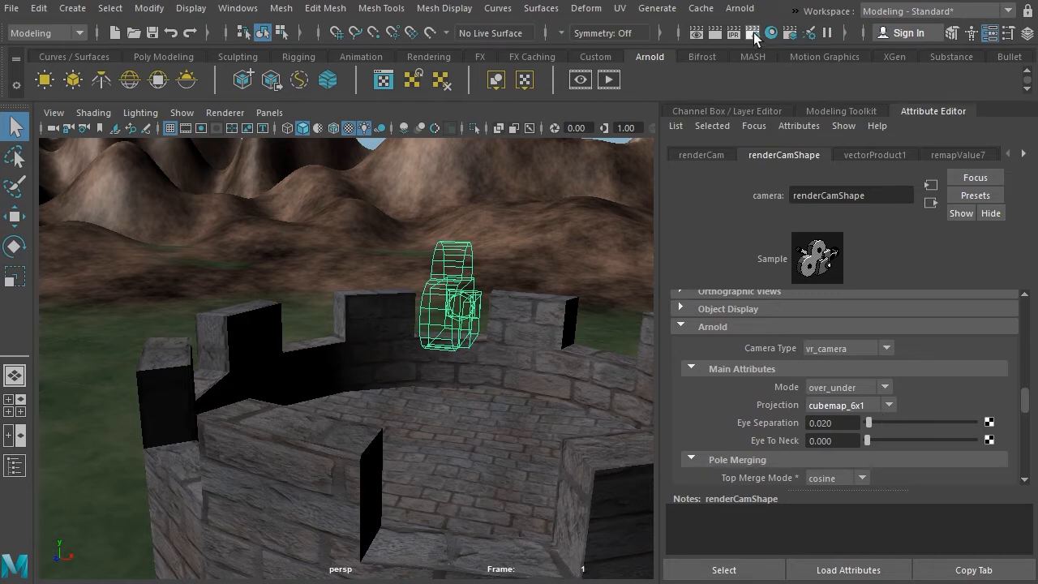
Step: Set the render image size preset to 2k_Square in the Render Settings
left_click_drag(659, 108, 541, 38)
left_click_drag(684, 328, 657, 526)
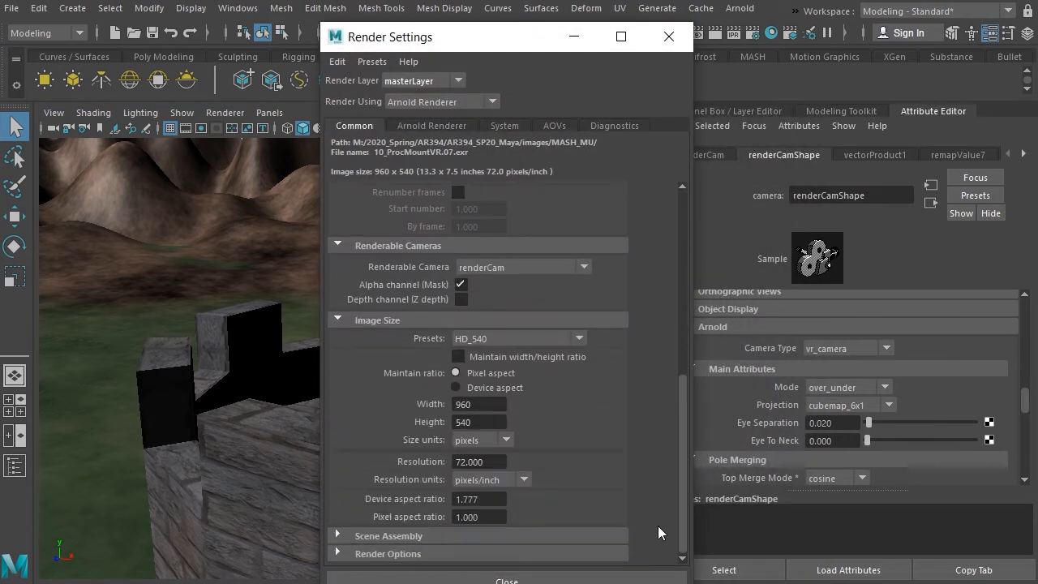
left_click(579, 337)
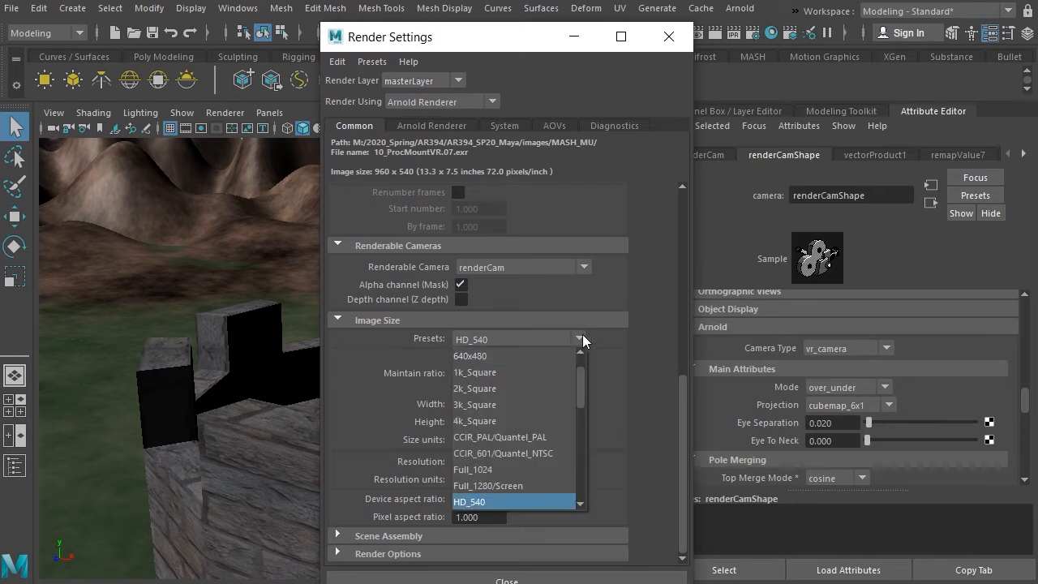
left_click(491, 389)
left_click(511, 579)
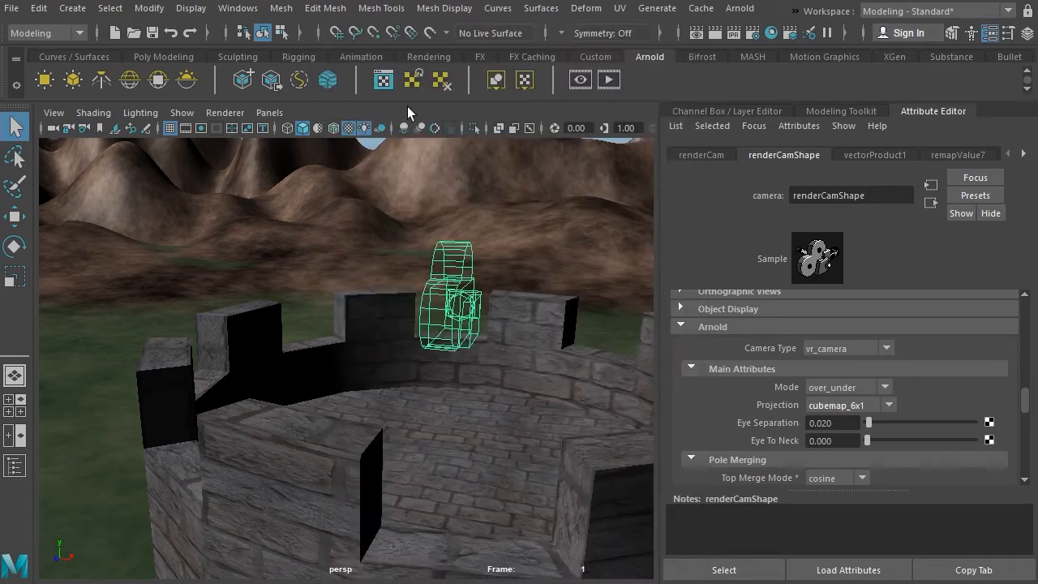
Step: Set the Arnold RenderView test resolution to 50% and start the preview render
left_click(580, 79)
left_click(115, 62)
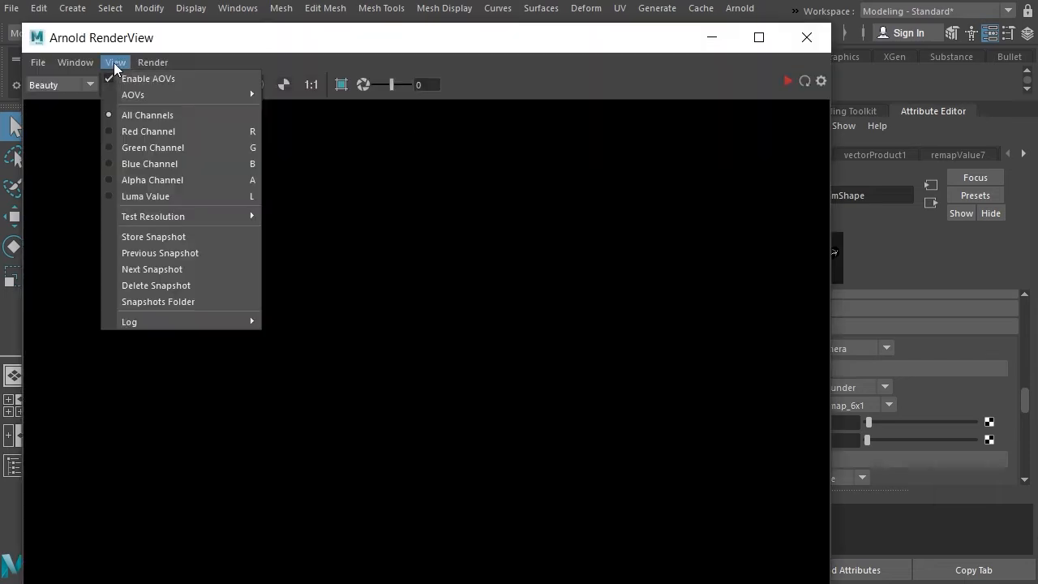
mouse_move(158, 218)
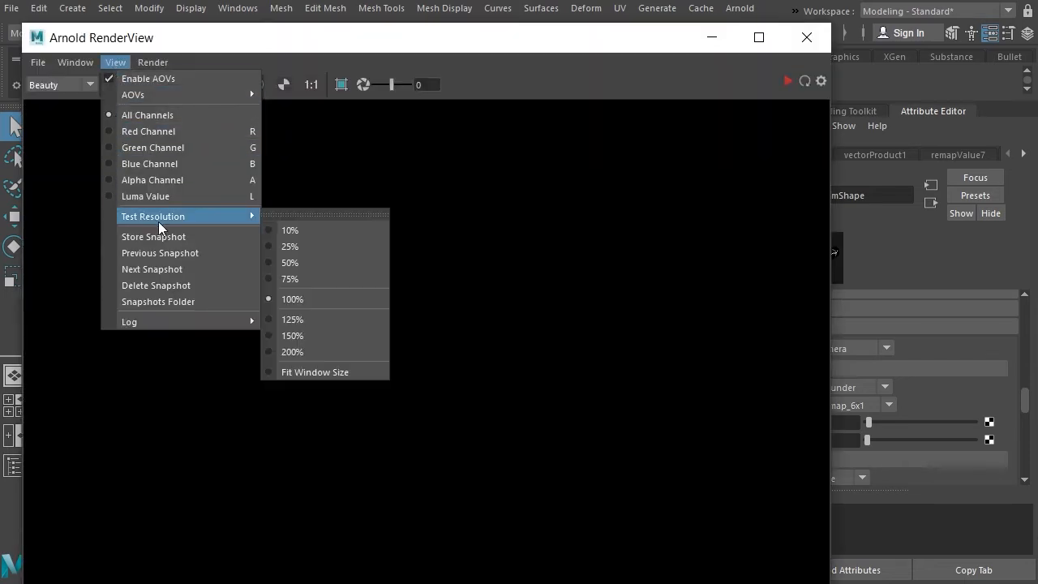
left_click(317, 261)
left_click(797, 81)
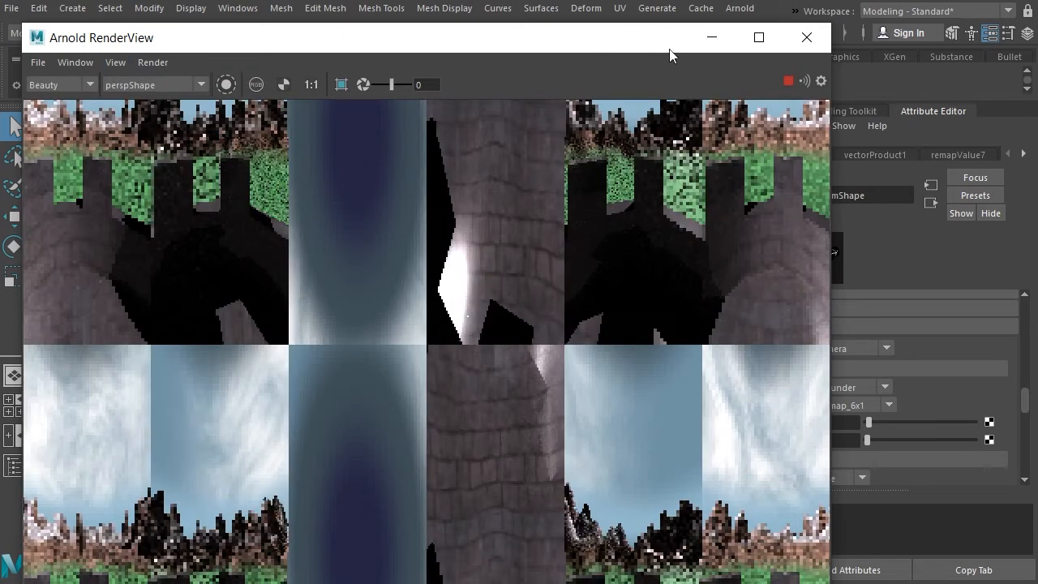
Step: Set the VR camera's projection to latlong
left_click(889, 405)
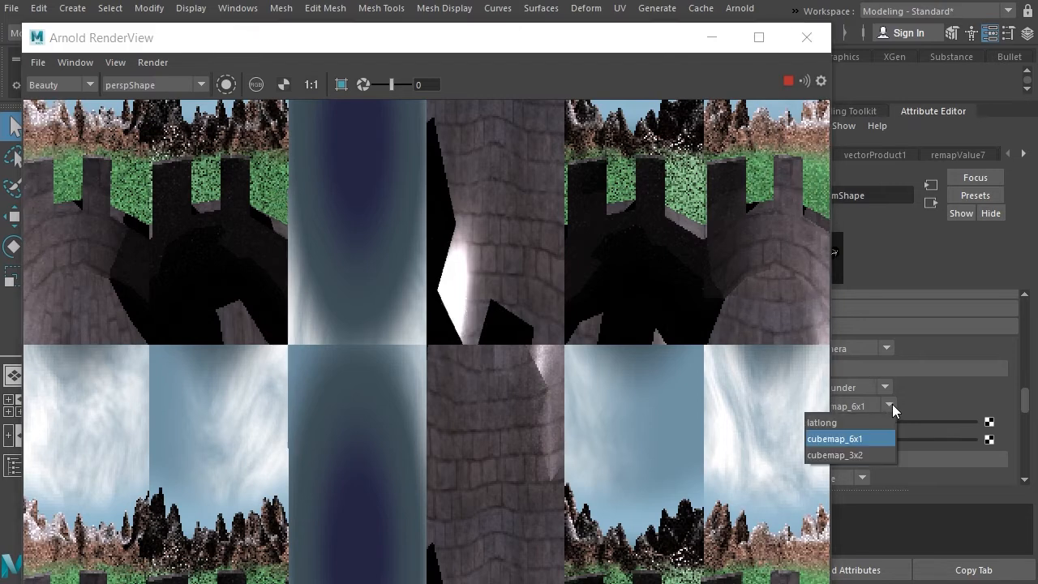
left_click(830, 421)
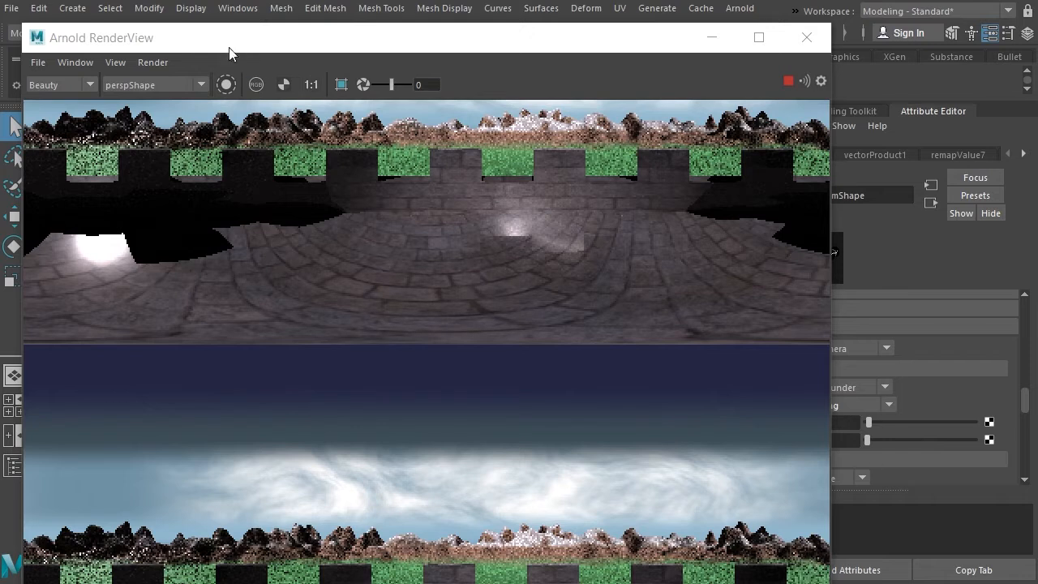
Step: Lower the render preview's test resolution to 25% and shrink the render window to uncover the camera attributes
left_click(116, 62)
left_click(124, 62)
left_click(122, 63)
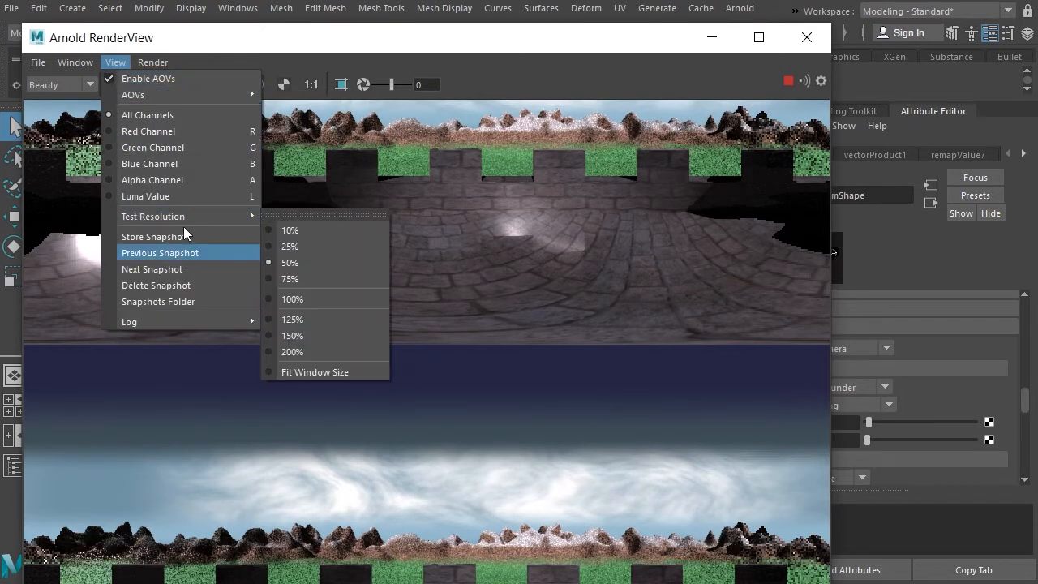
left_click(291, 247)
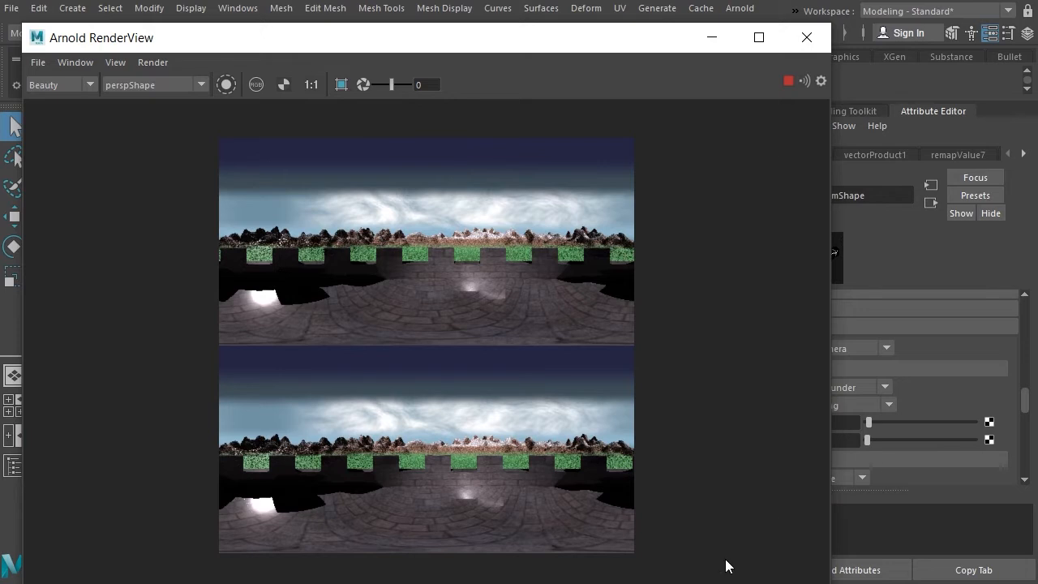
left_click_drag(830, 583, 657, 531)
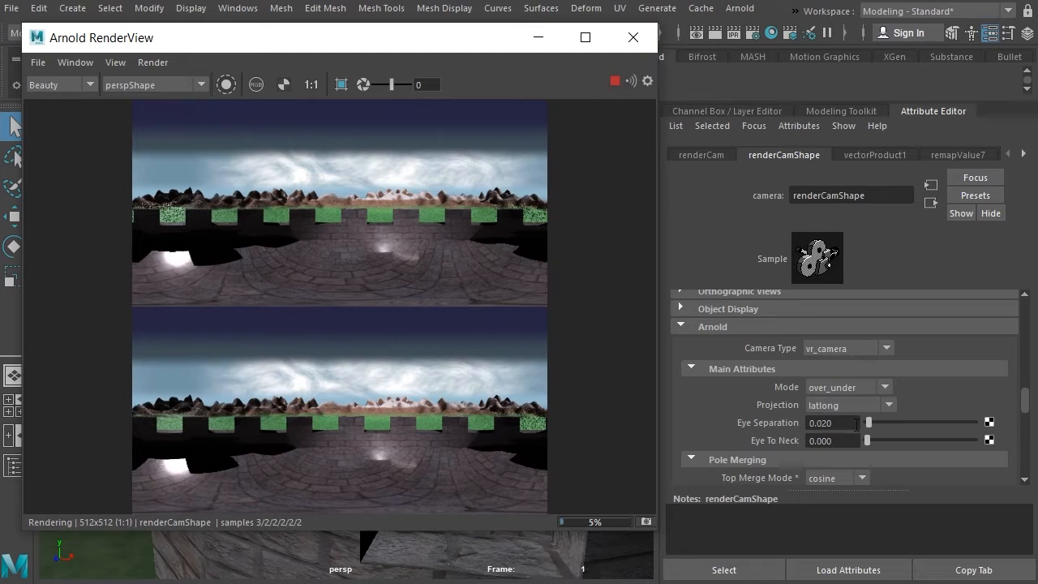
Step: Try different eye separations up to 1.000 on the VR camera in the live preview and set the value to 0.1
left_click_drag(869, 424, 965, 427)
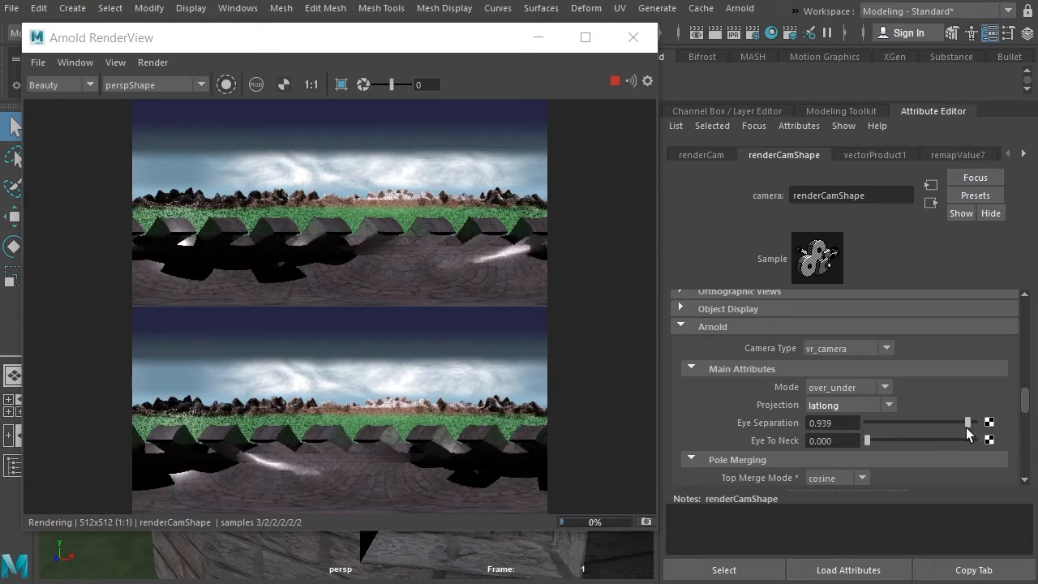
left_click_drag(966, 428, 893, 425)
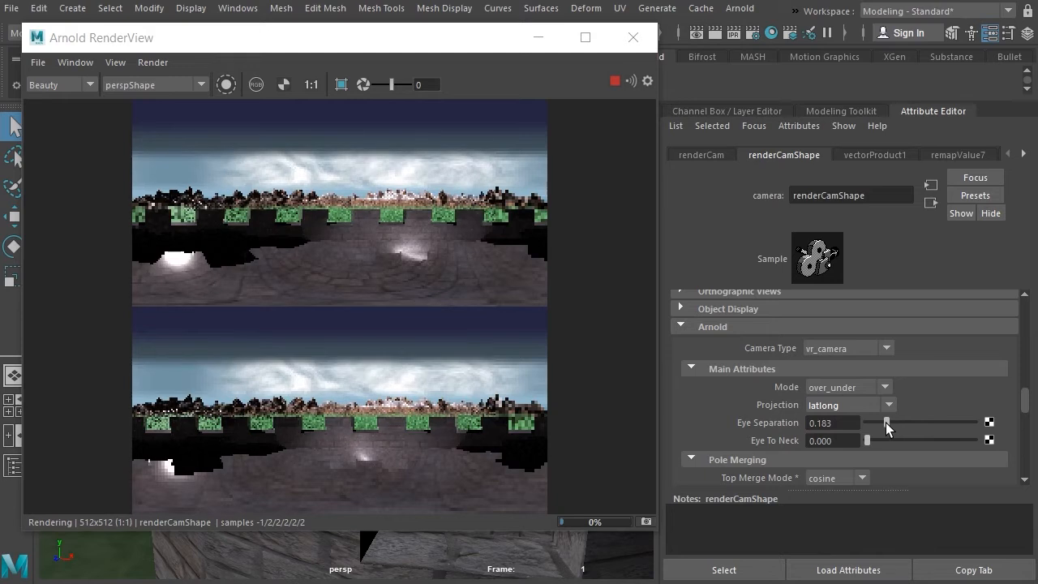
left_click_drag(893, 422, 988, 429)
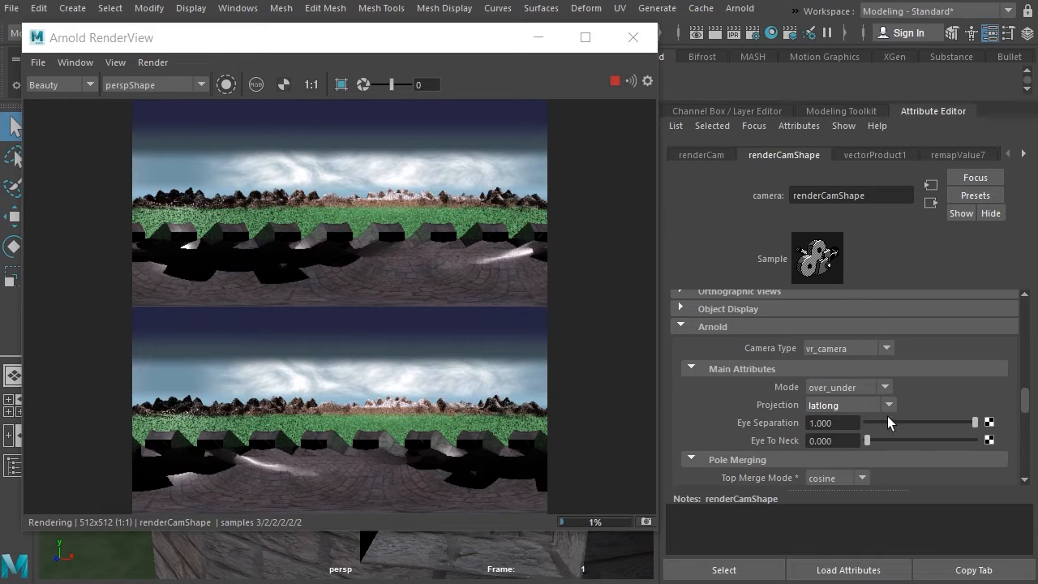
double_click(844, 423)
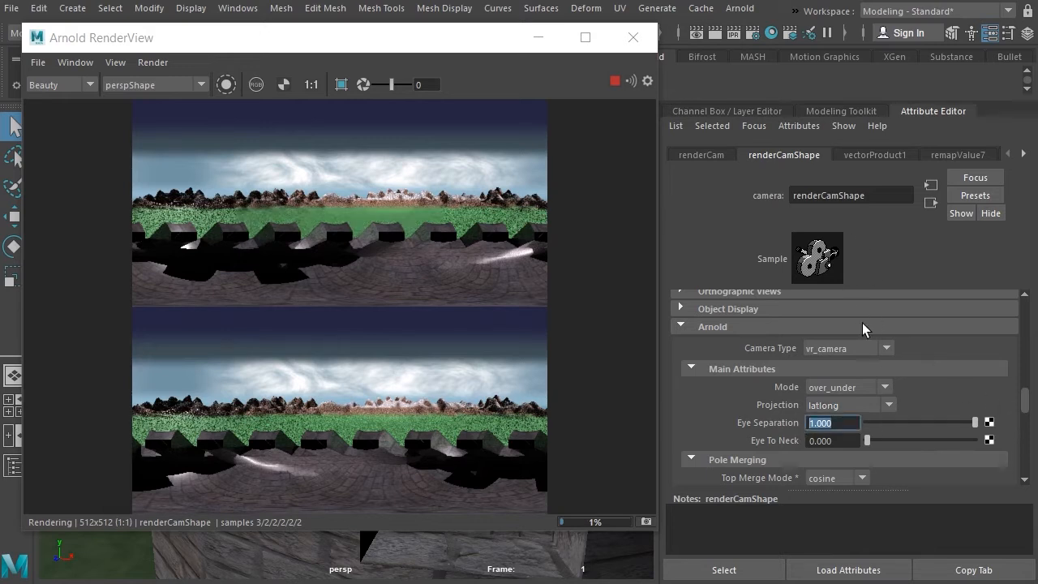
type("0.1")
key("Return")
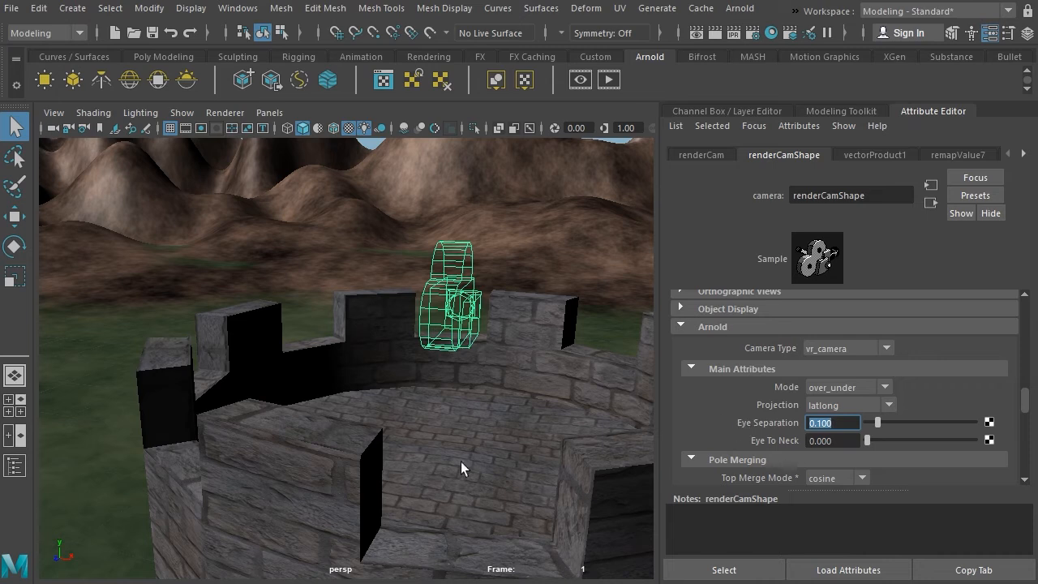
Step: Examine the render camera's position and size up close on top of the castle tower
left_click_drag(392, 384, 362, 394, "alt")
scroll(385, 384, "down", 5)
right_click_drag(362, 394, 554, 389, "alt")
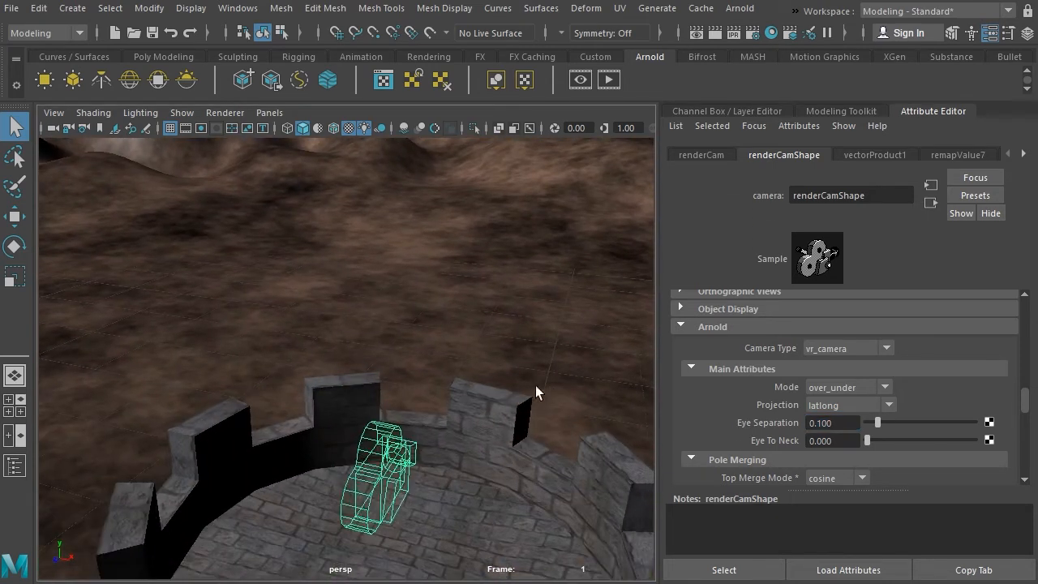
middle_click_drag(442, 379, 440, 334, "alt")
right_click_drag(394, 367, 492, 355, "alt")
middle_click_drag(466, 258, 386, 233, "alt")
middle_click_drag(339, 372, 347, 255, "alt")
middle_click_drag(287, 284, 315, 328, "alt")
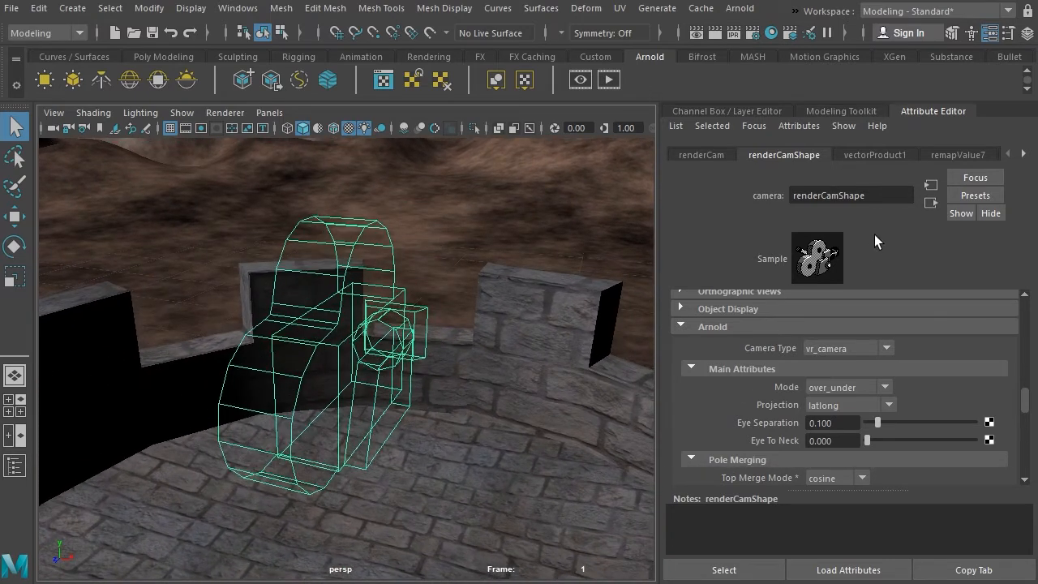
Step: Show the Andy1 and MeasureTool display layers to reveal the character and the eye measurement beside the camera
left_click(1027, 32)
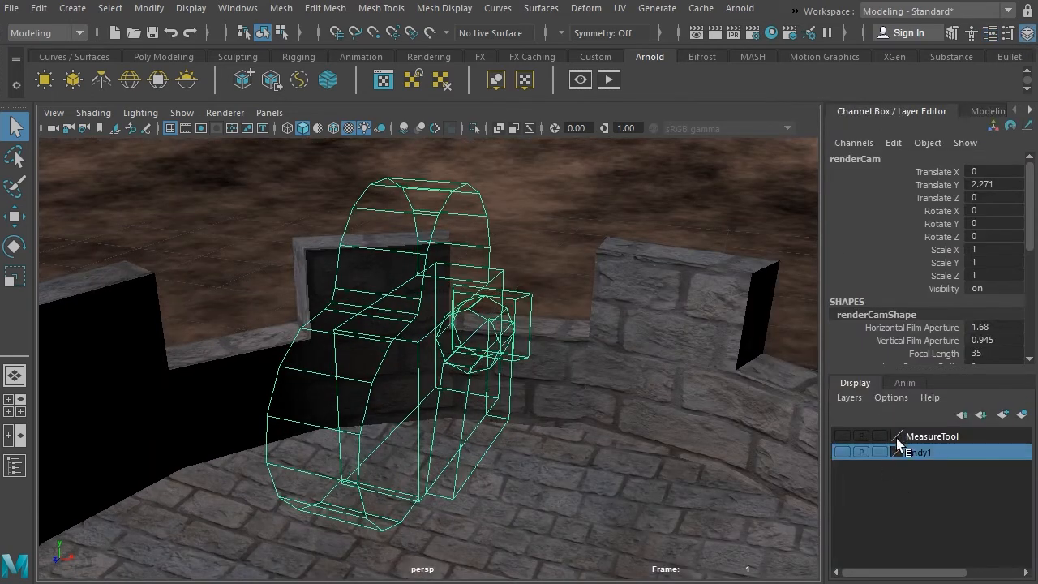
mouse_move(436, 457)
left_mouse_down("alt")
mouse_move(459, 454)
mouse_move(441, 456)
left_mouse_up("alt")
middle_click_drag(529, 419, 474, 442, "alt")
right_click_drag(476, 442, 549, 420, "alt")
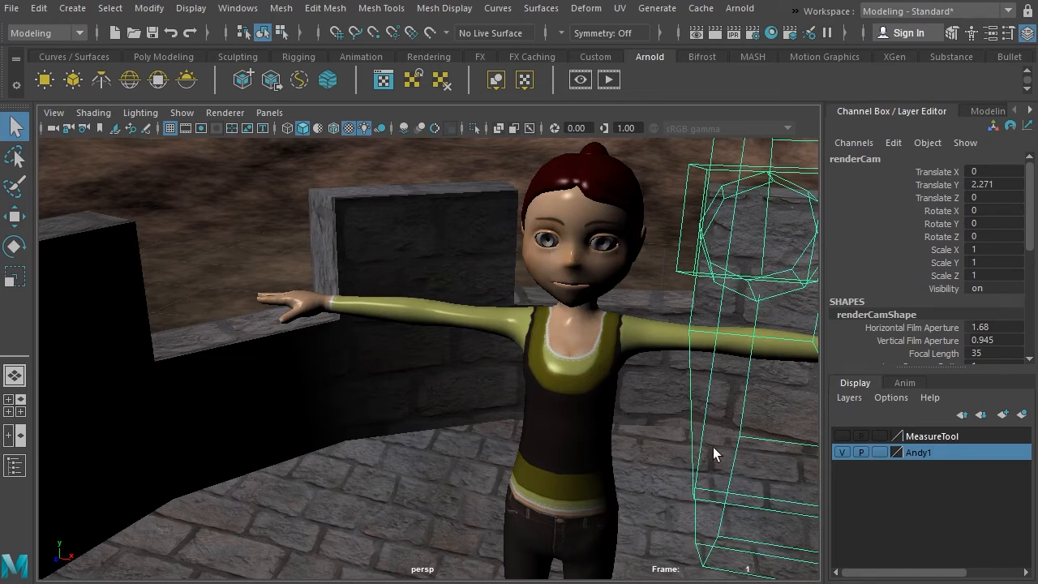
left_click(842, 434)
Step: Inspect the distance between the two locators at the character's eyes and select distanceDimension1
mouse_move(577, 390)
left_mouse_down("alt")
mouse_move(605, 404)
mouse_move(588, 403)
left_mouse_up("alt")
scroll(589, 403, "down", 5)
left_click(519, 369)
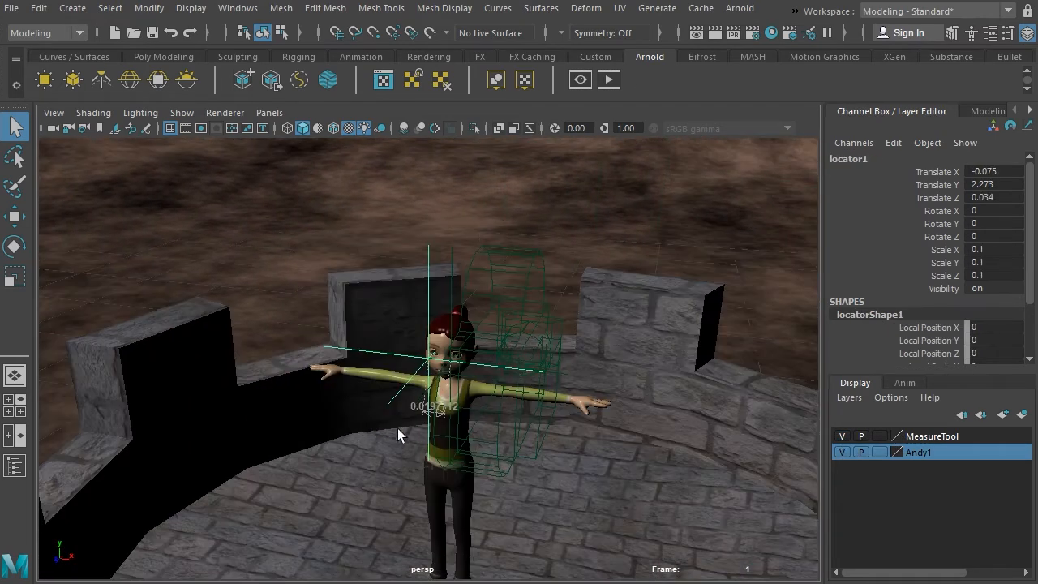
scroll(397, 429, "up", 10)
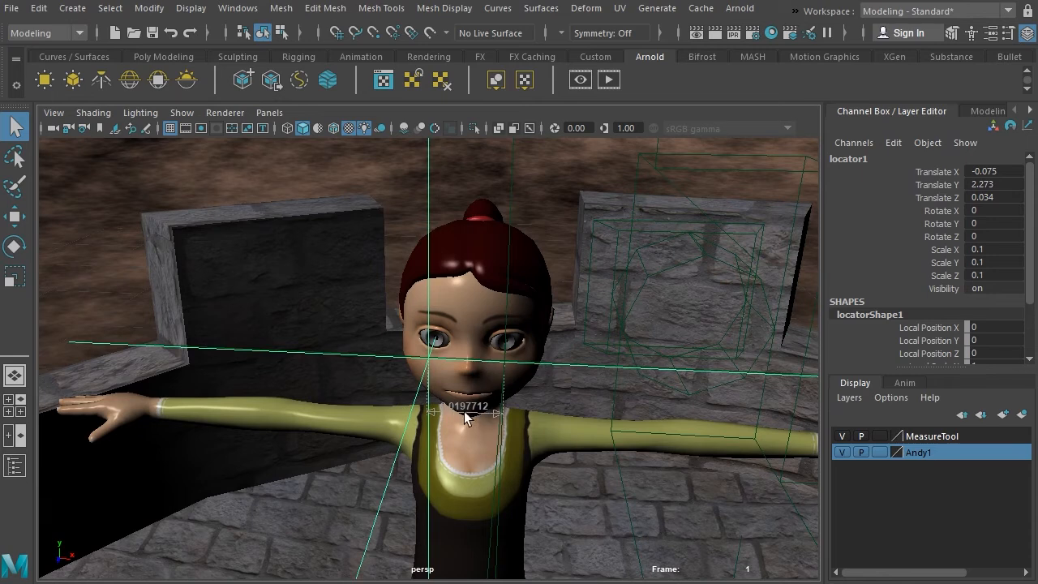
left_click_drag(464, 427, 553, 414, "alt")
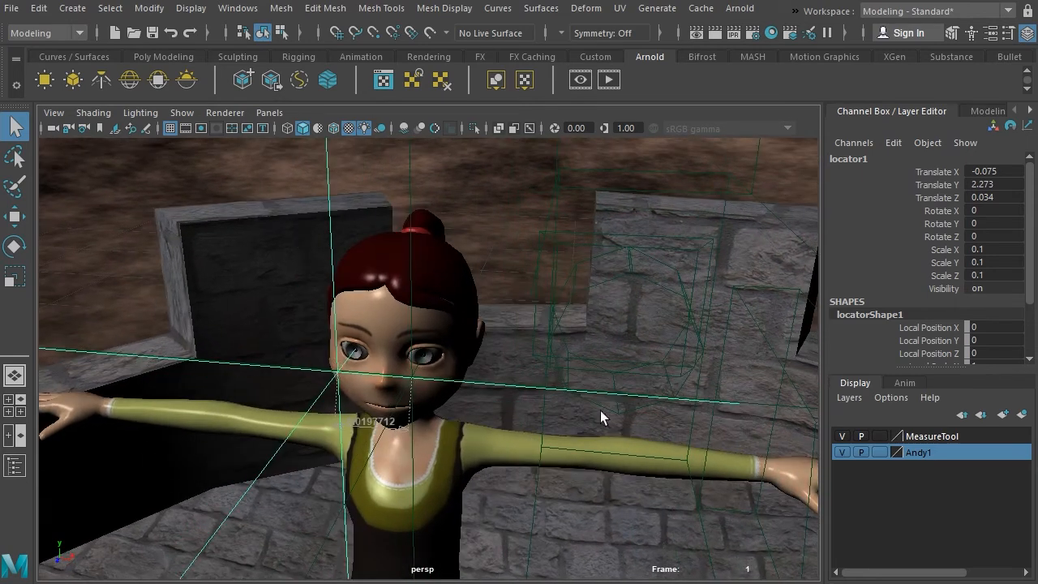
left_click(14, 465)
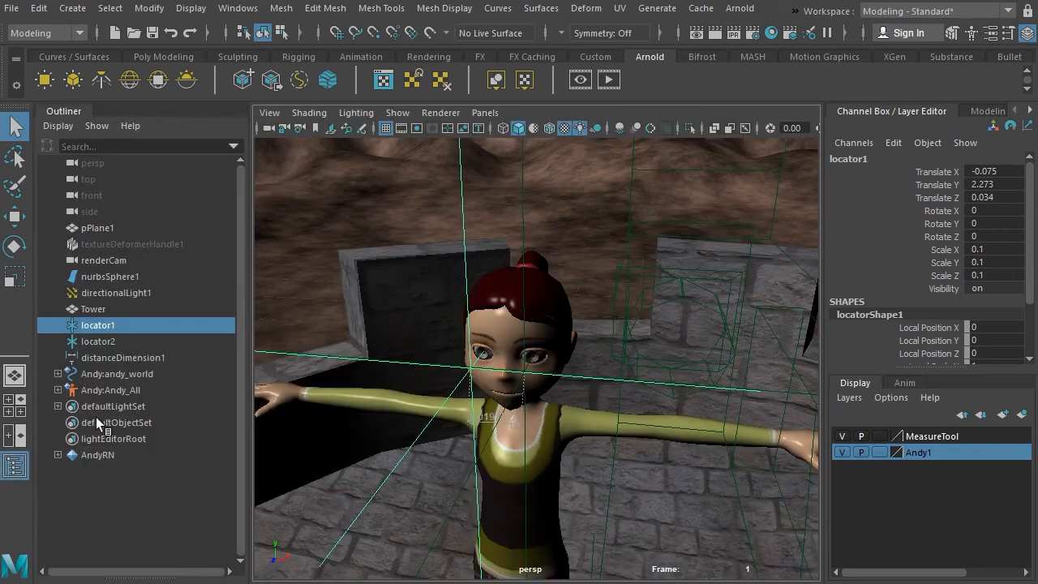
left_click(117, 358)
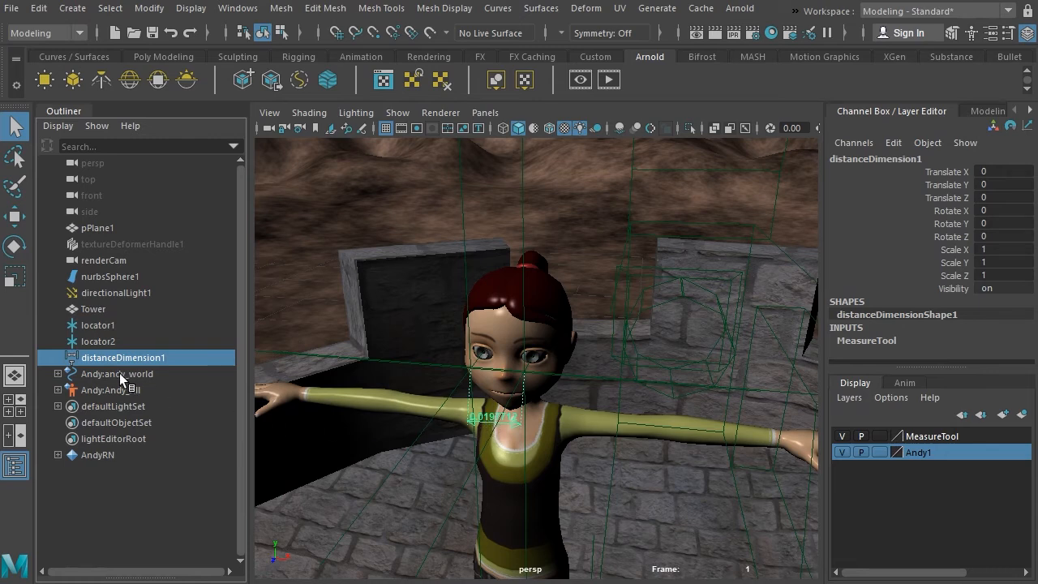
Step: Set the eye separation of renderCam to 0.02 in its Arnold camera attributes
left_click(106, 260)
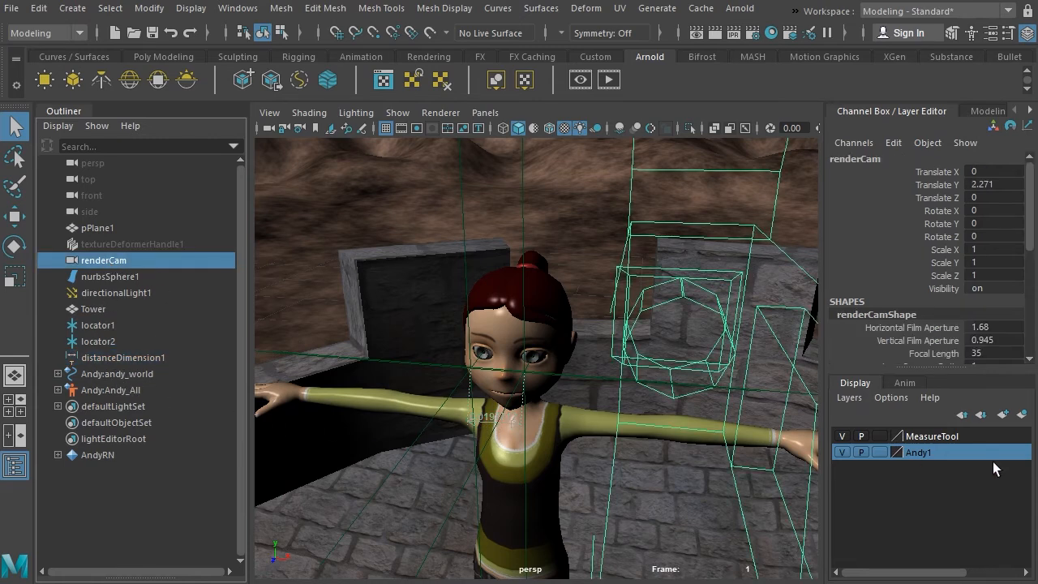
left_click(991, 33)
left_click_drag(856, 422, 744, 416)
type(".02")
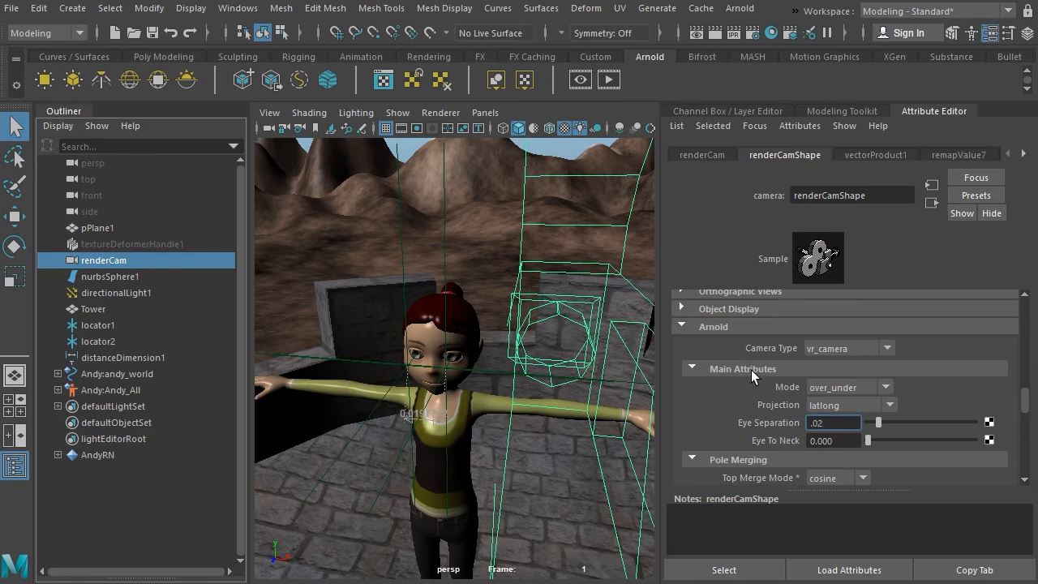
key("Return")
Step: Hide the Andy1 and MeasureTool display layers, check the Arnold preview render, and close it
left_click(1027, 32)
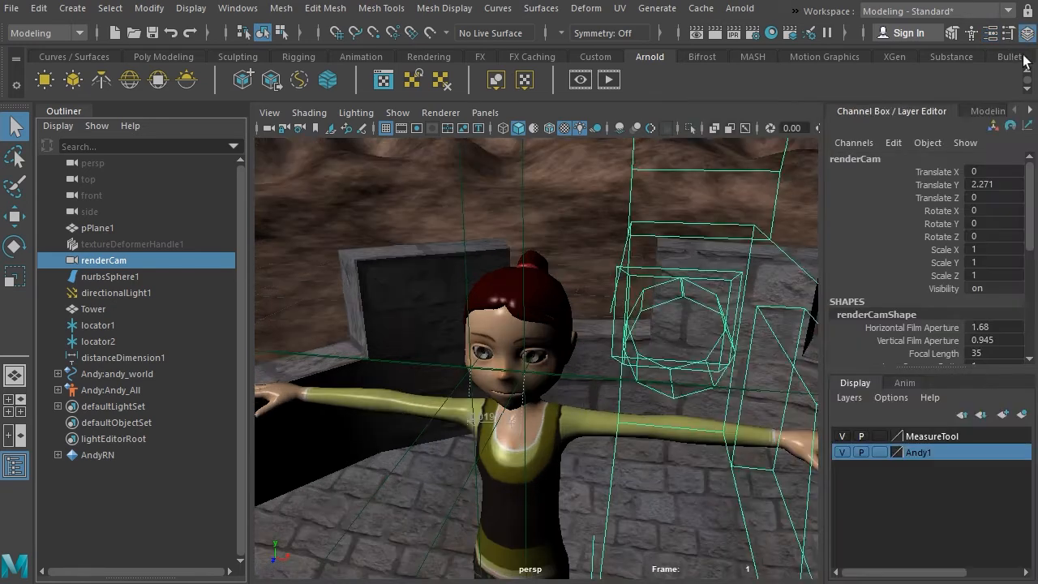
left_click(839, 454)
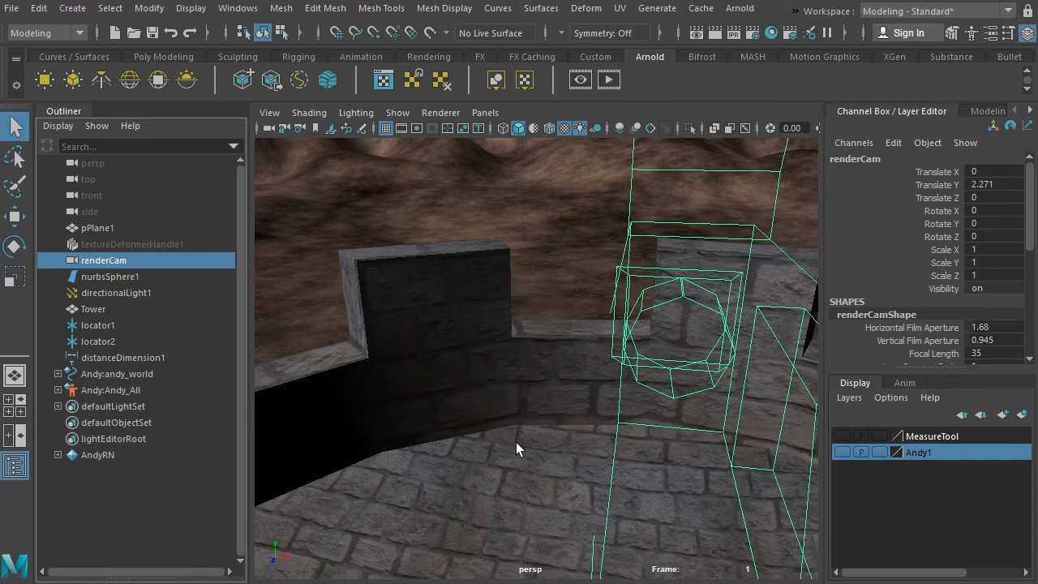
left_click(610, 79)
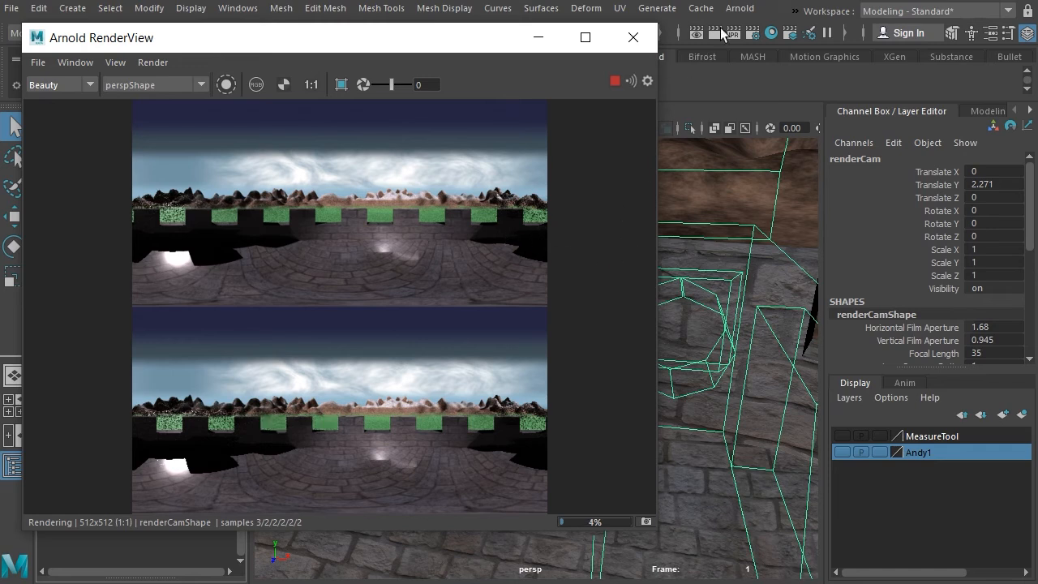
left_click(638, 41)
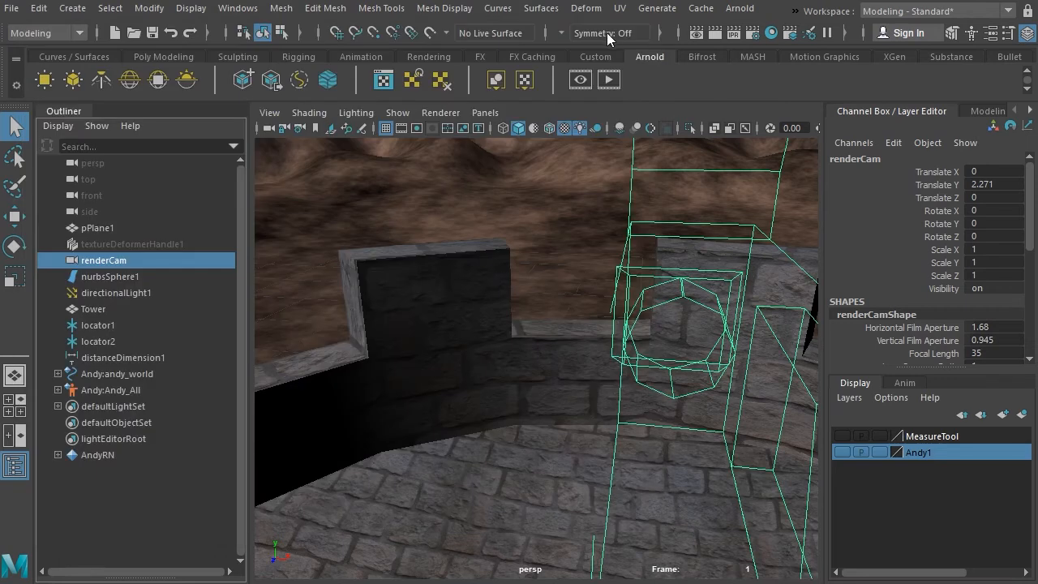
Step: Turn off Primary Visibility in the Tower mesh's render stats and preview the scene in the Arnold RenderView
left_click(408, 383)
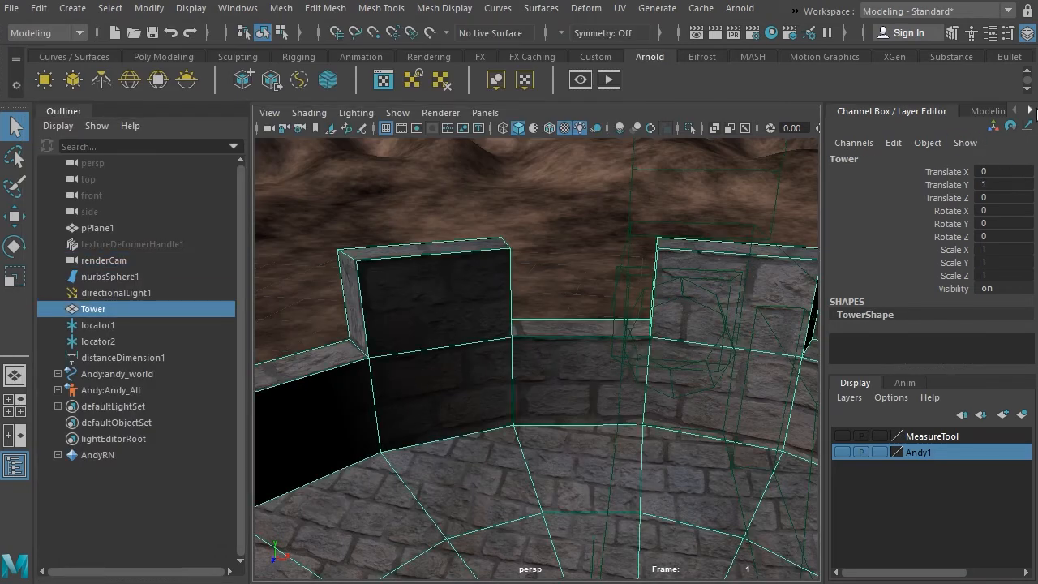
left_click(990, 32)
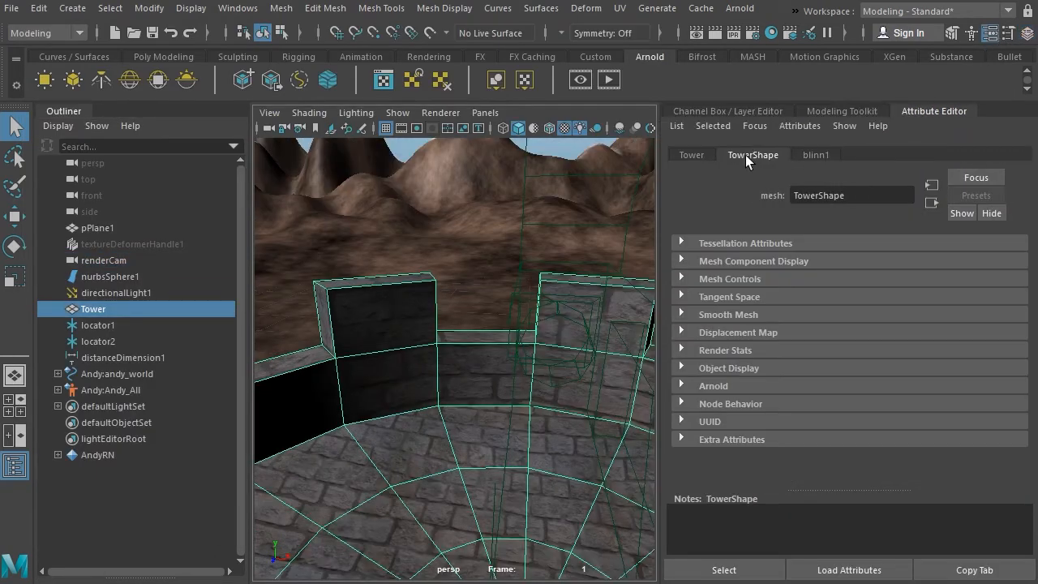
left_click(682, 350)
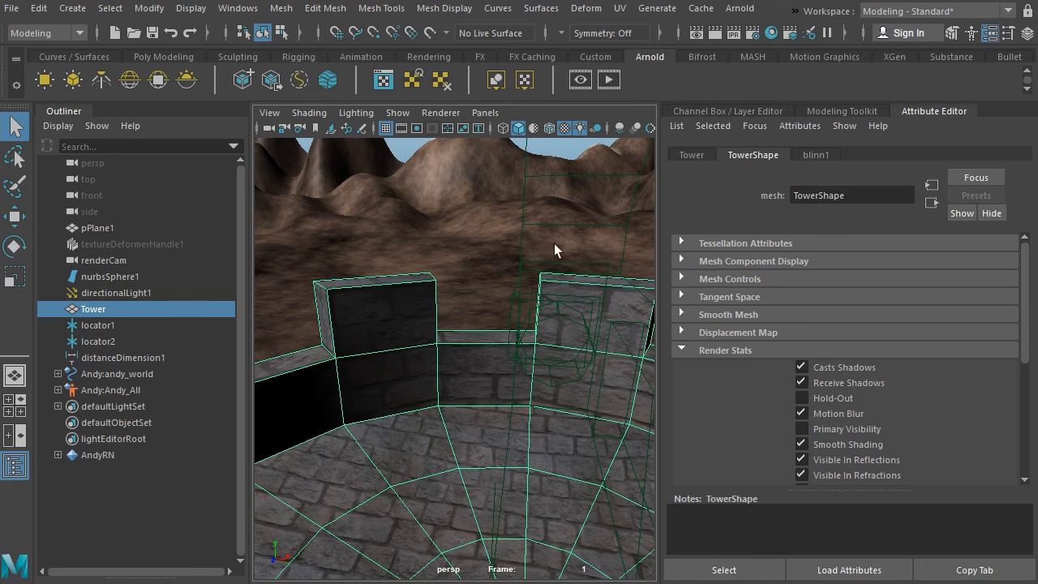
left_click(609, 79)
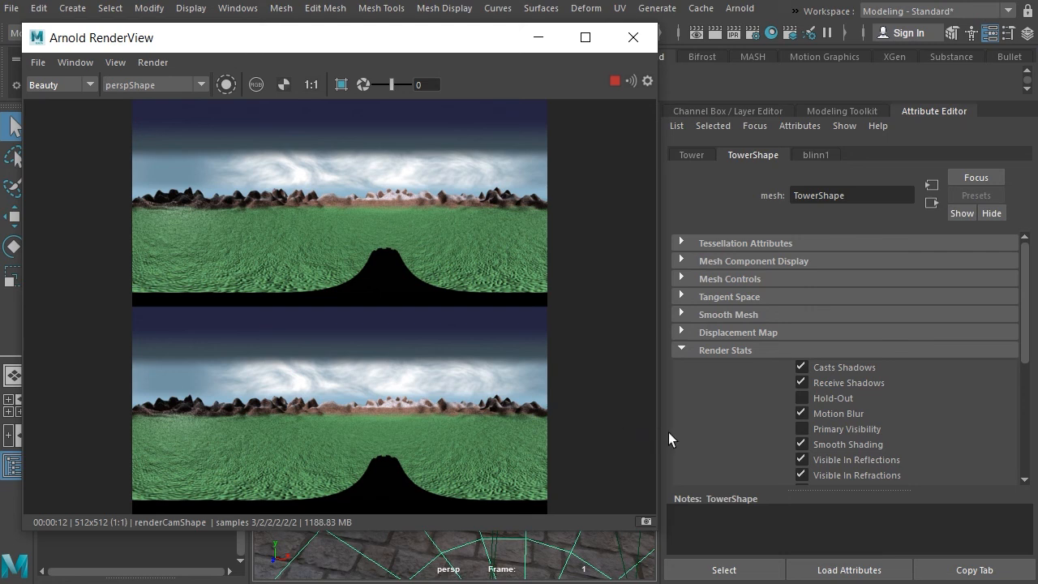
left_click(730, 440)
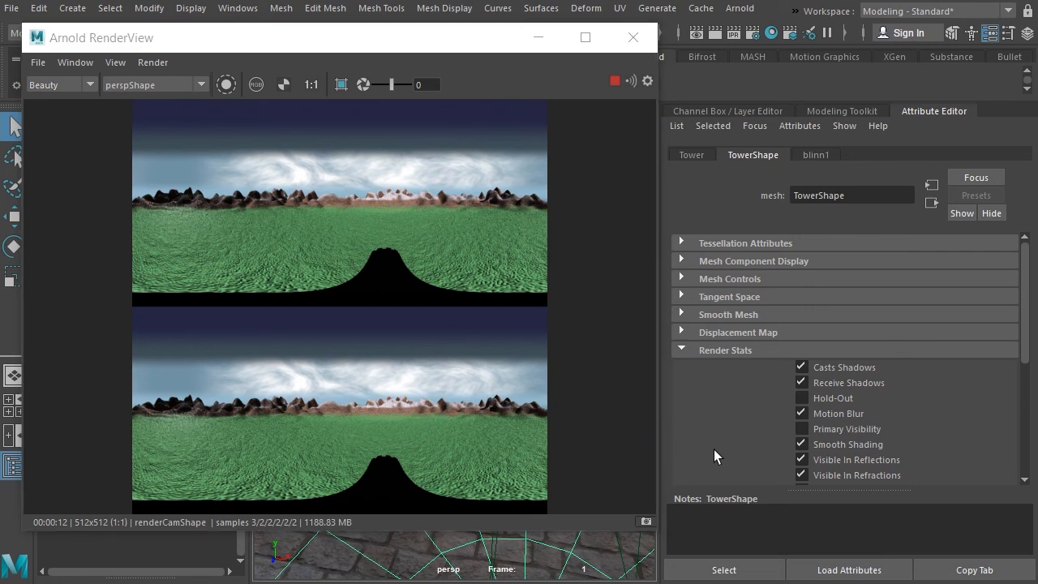